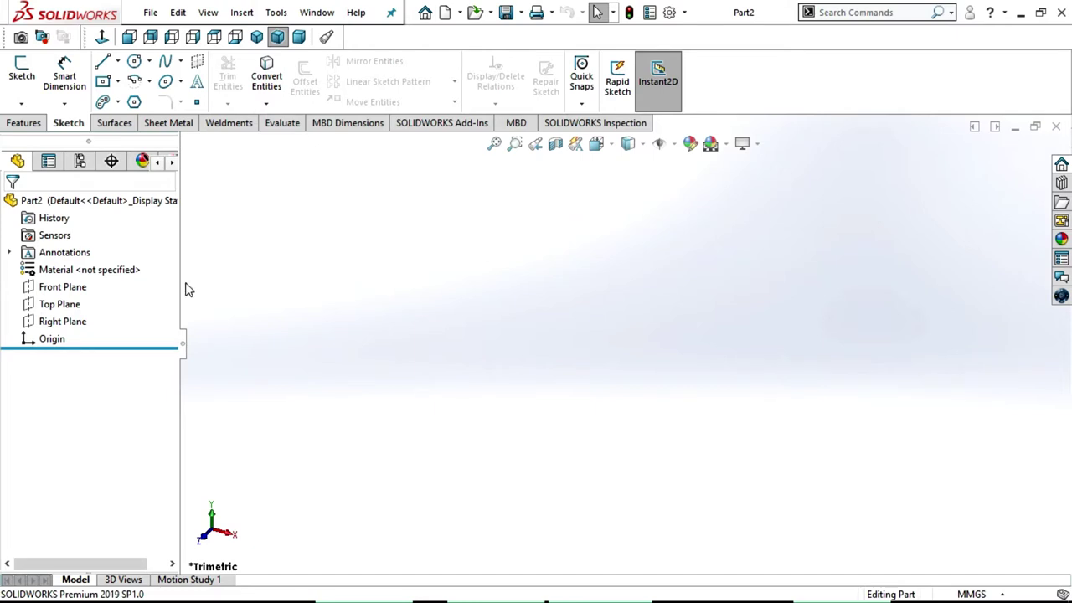
Start a new sketch on the Front Plane
click(65, 288)
click(81, 269)
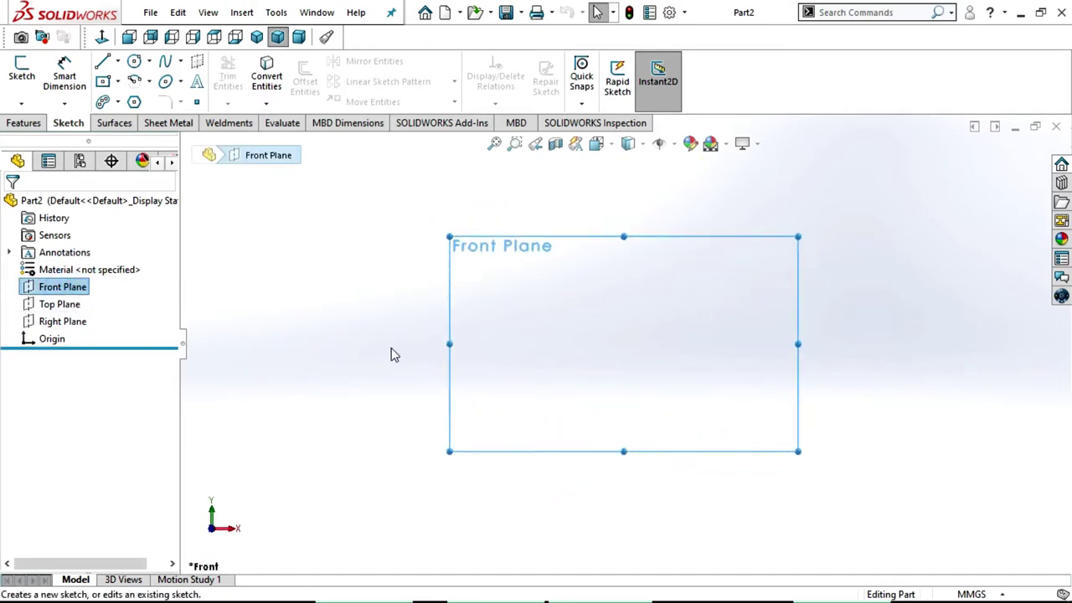
click(103, 61)
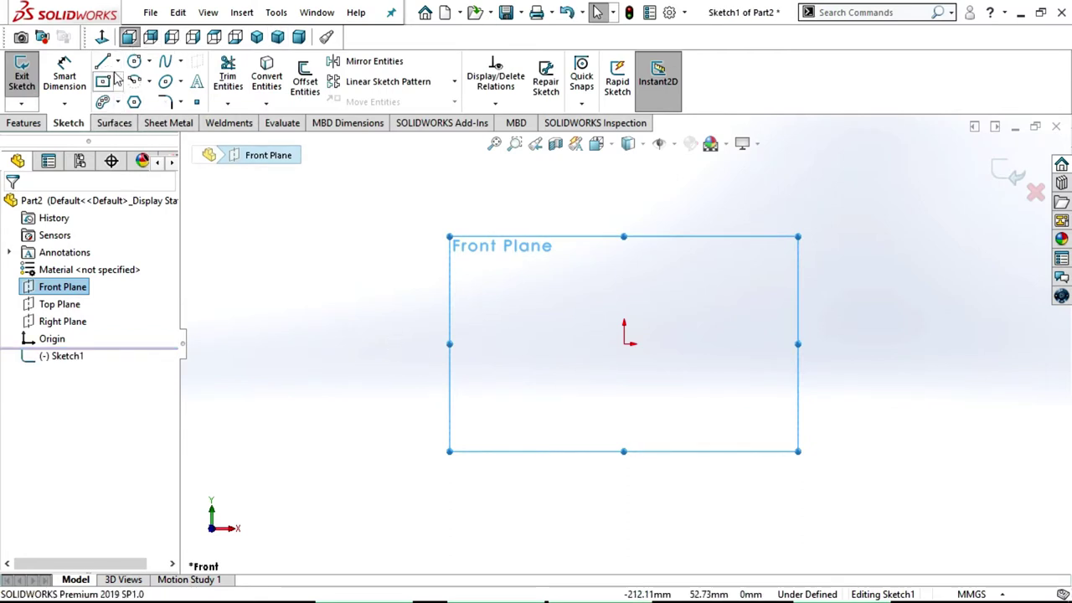
Sketch a closed five-pointed star of crossing lines about 175 mm wide, with its lower-left point at the origin
click(101, 63)
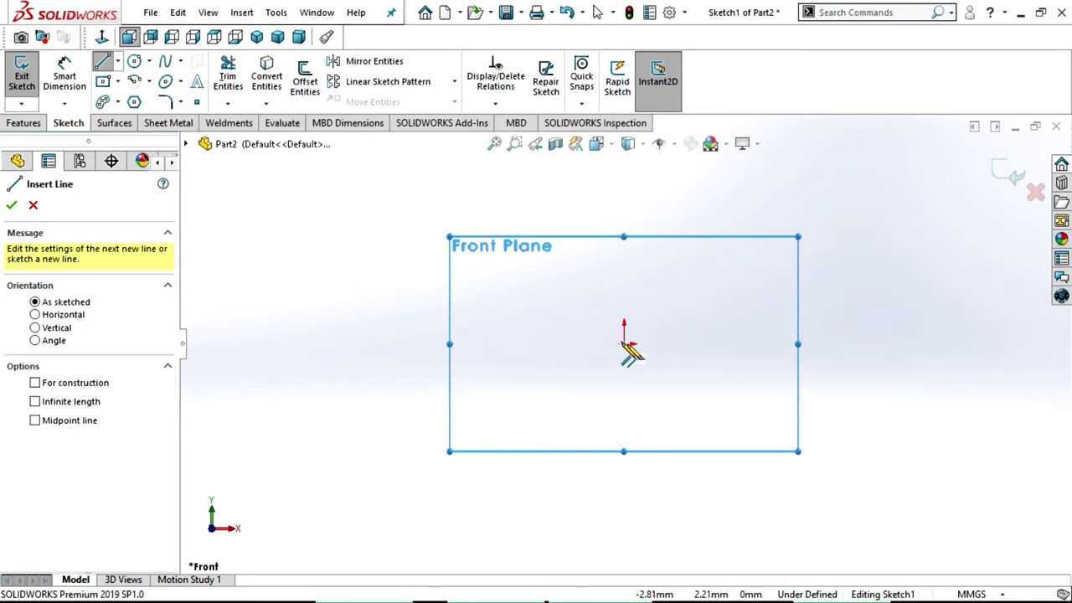
click(624, 344)
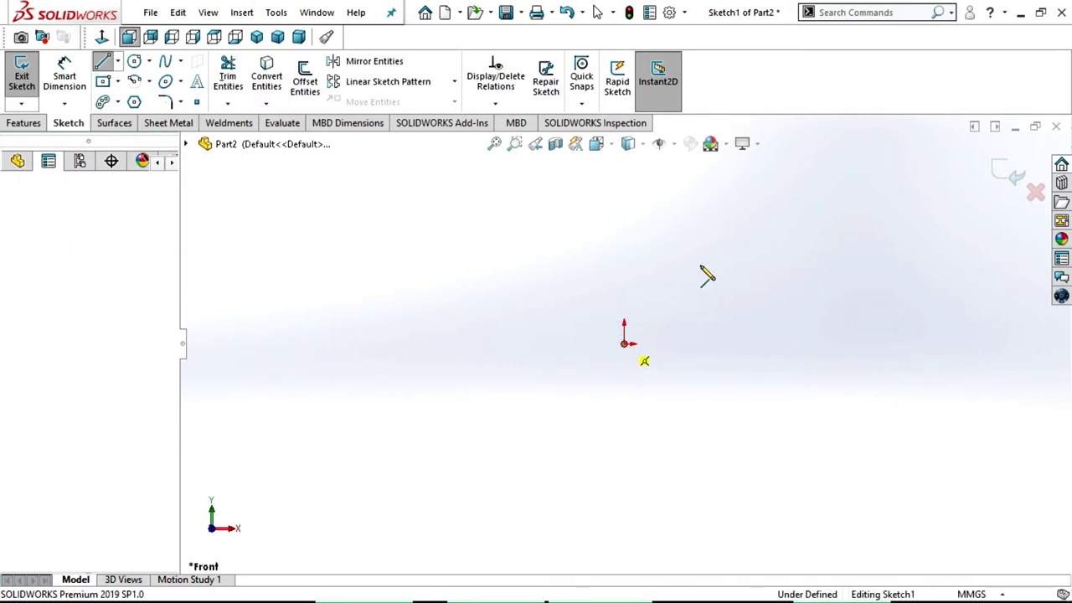
click(751, 192)
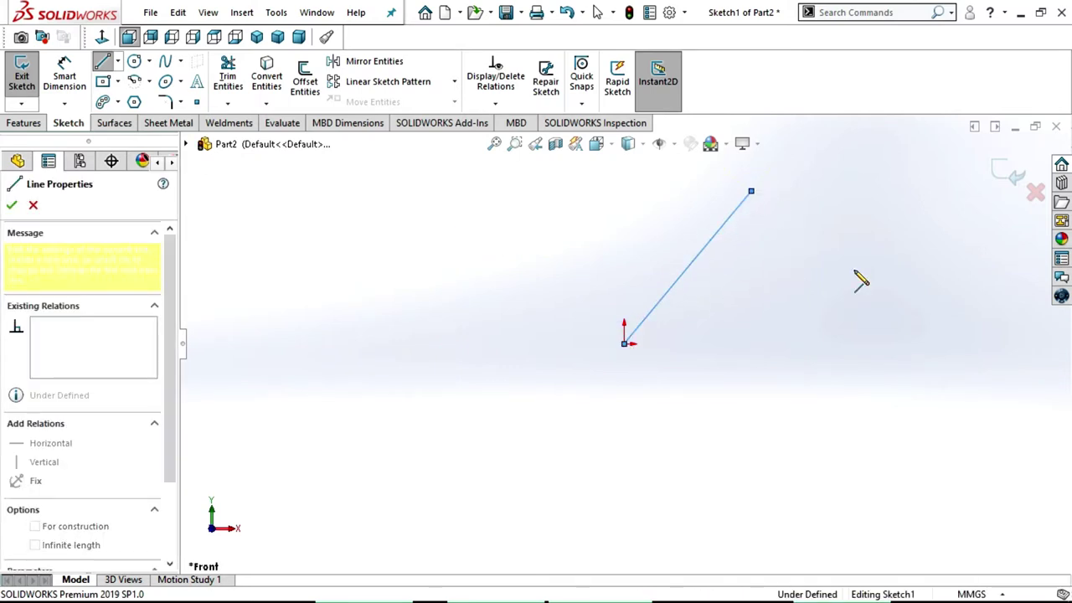
click(915, 344)
click(581, 267)
click(922, 257)
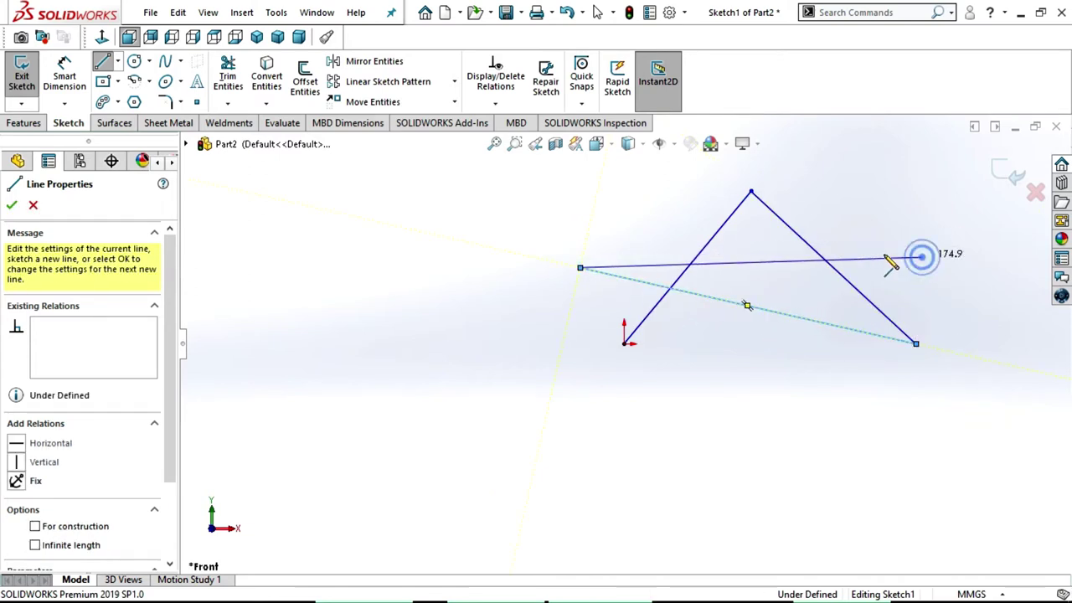
click(626, 343)
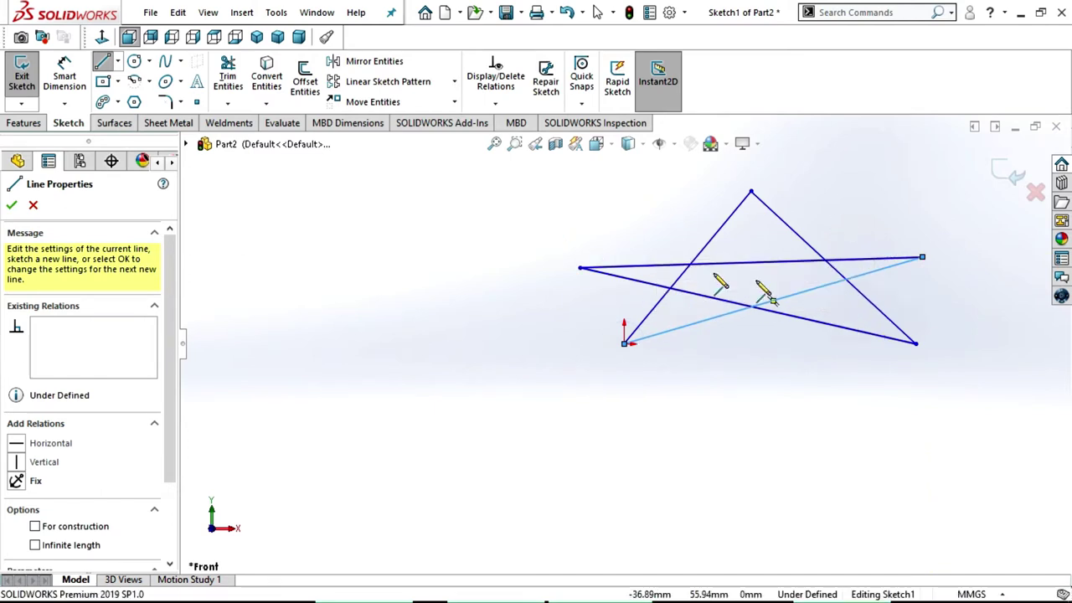
right_click(854, 237)
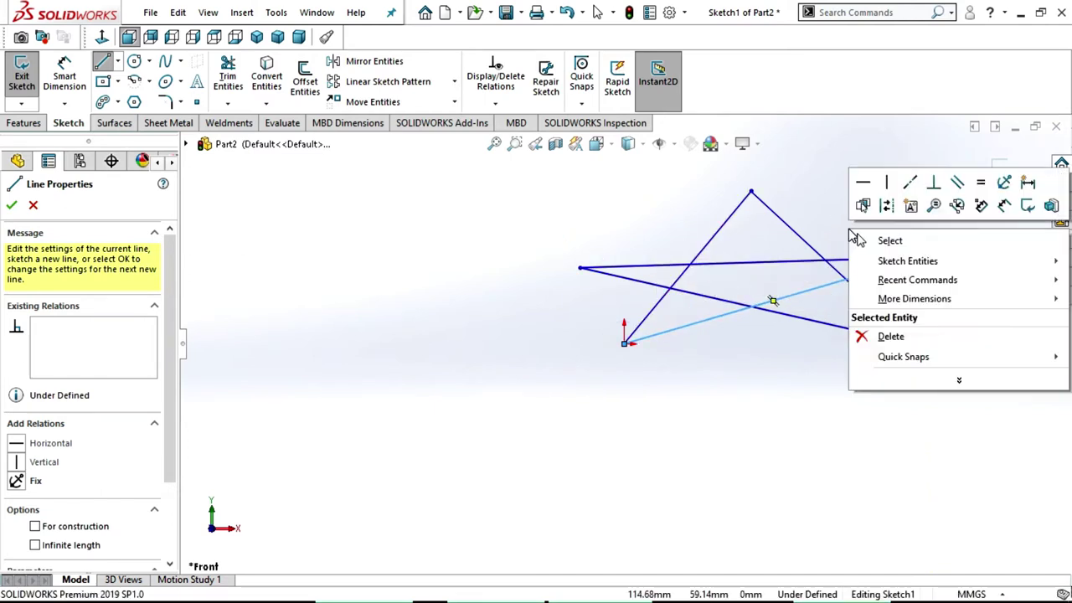
click(908, 244)
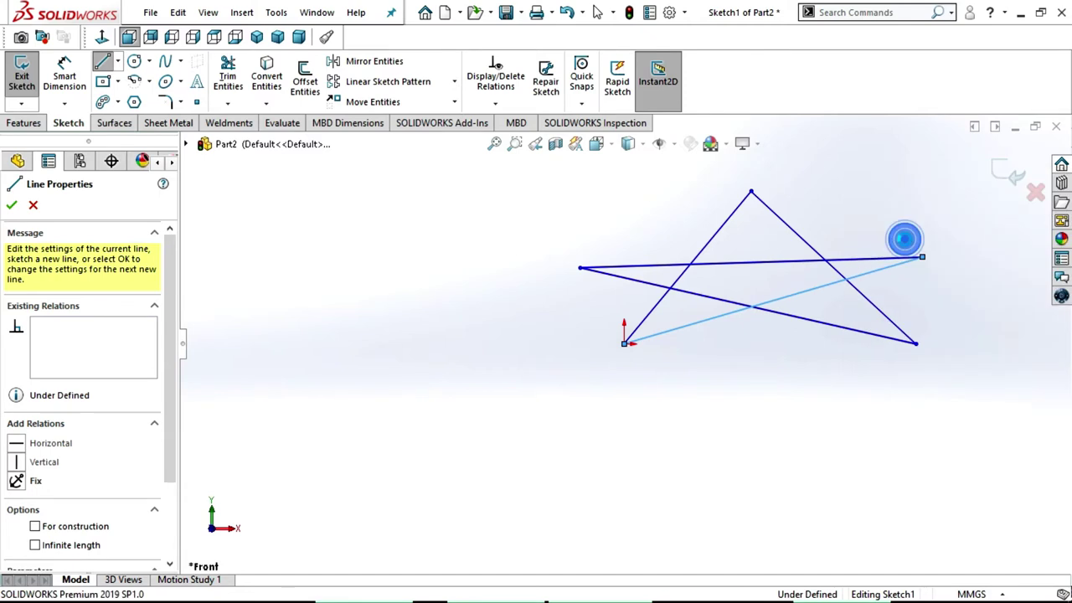
key(f)
drag(598, 356, 530, 366)
scroll(530, 366, down, 1)
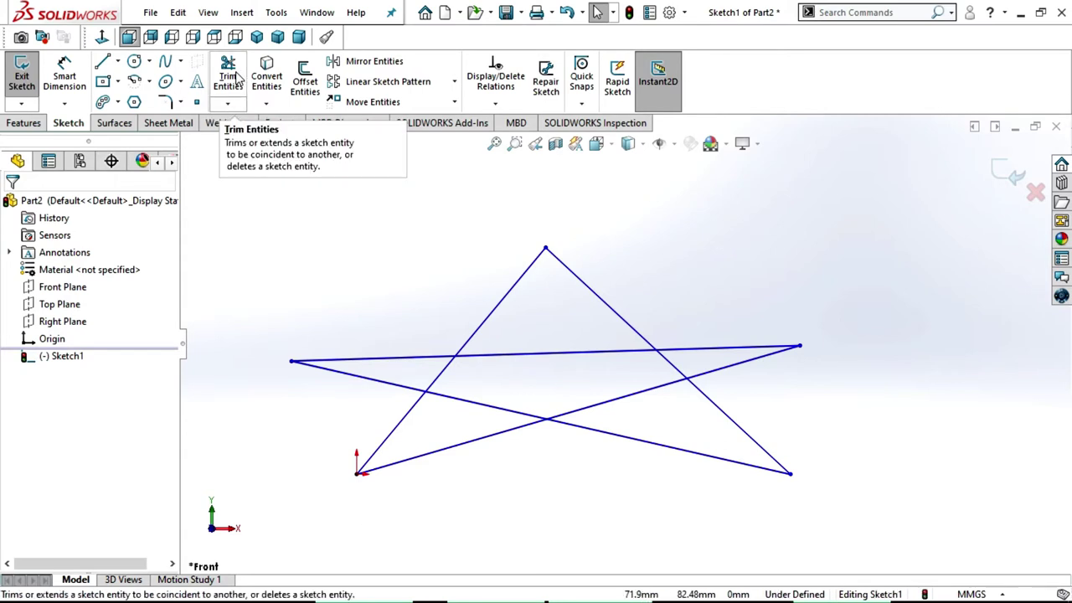
Try Power trim on the two outer line segments of the star's left point, and undo both trims
click(238, 77)
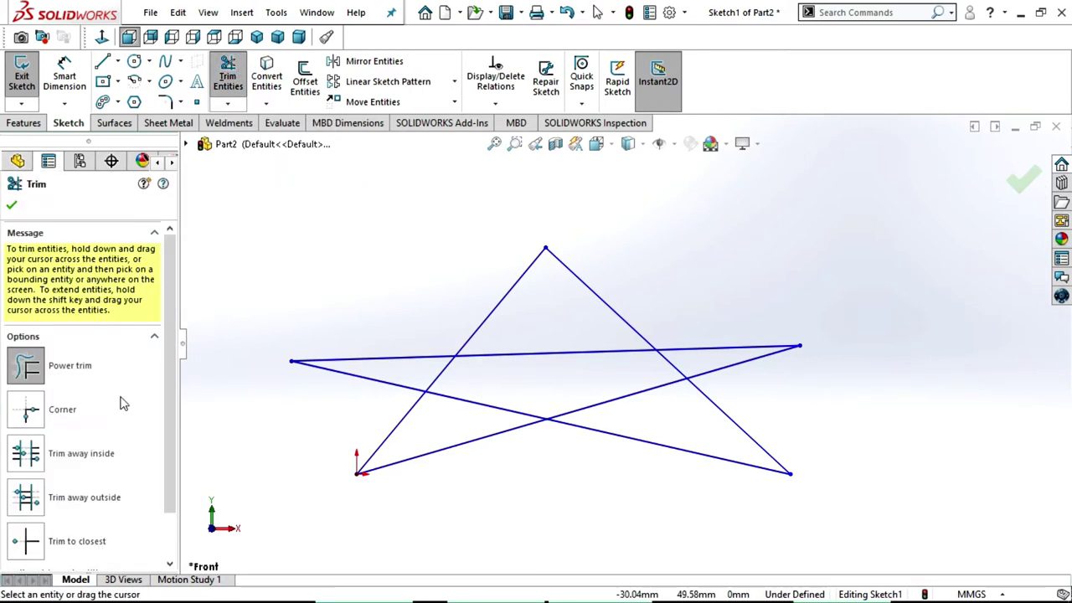
scroll(67, 449, down, 1)
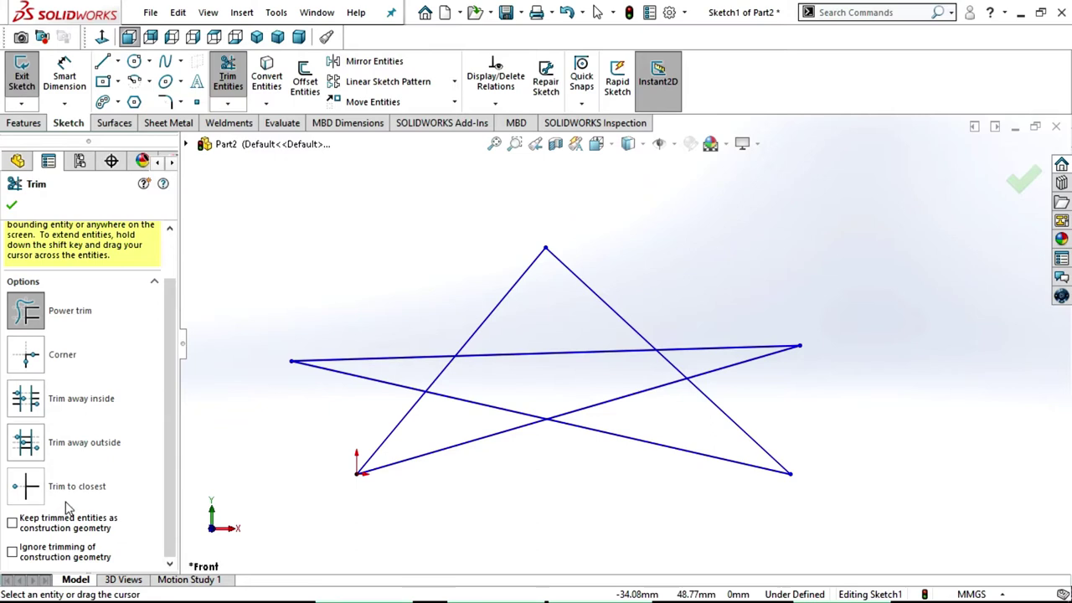
scroll(391, 391, down, 3)
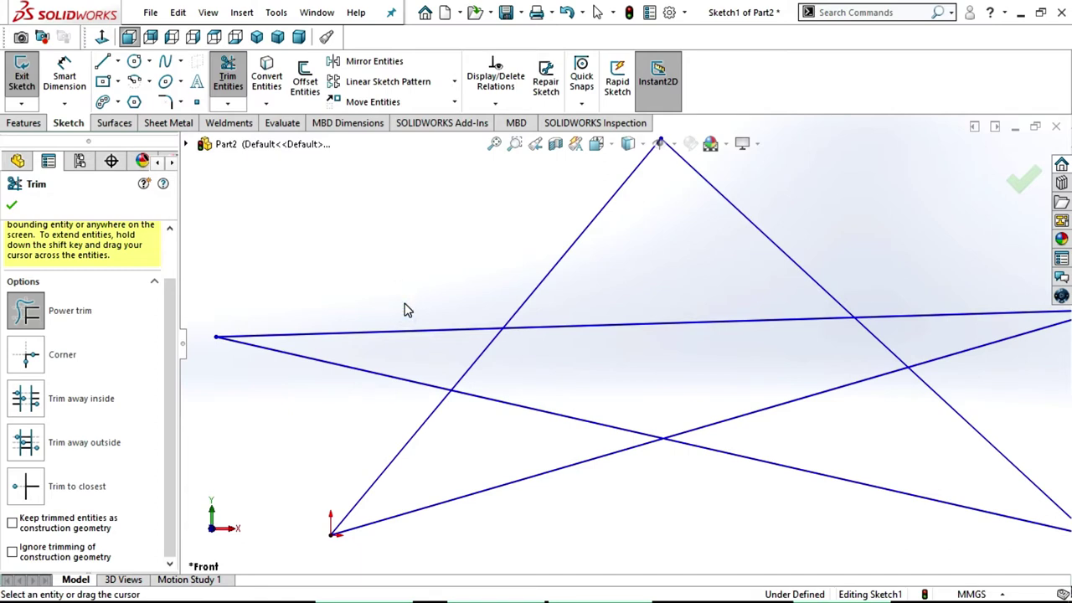
drag(402, 330, 403, 337)
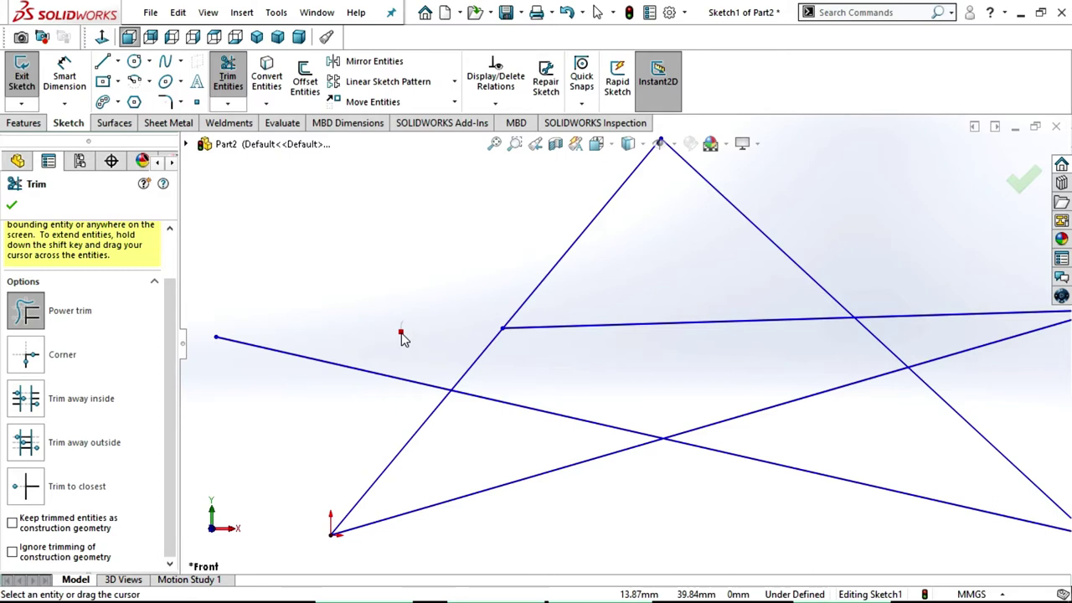
drag(384, 369, 378, 402)
key(f)
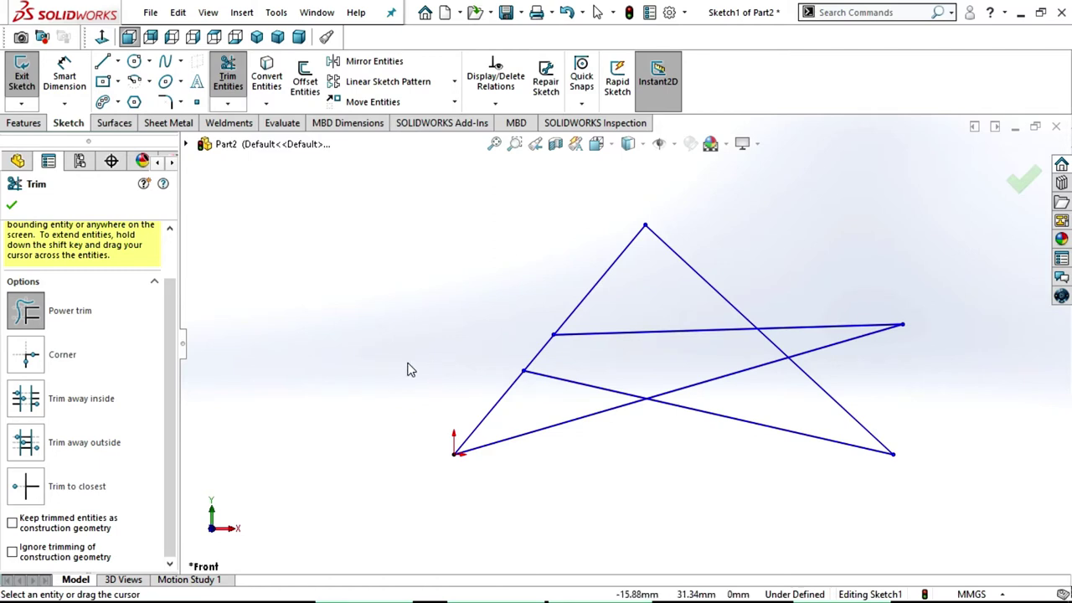
key(Escape)
key(ctrl+z)
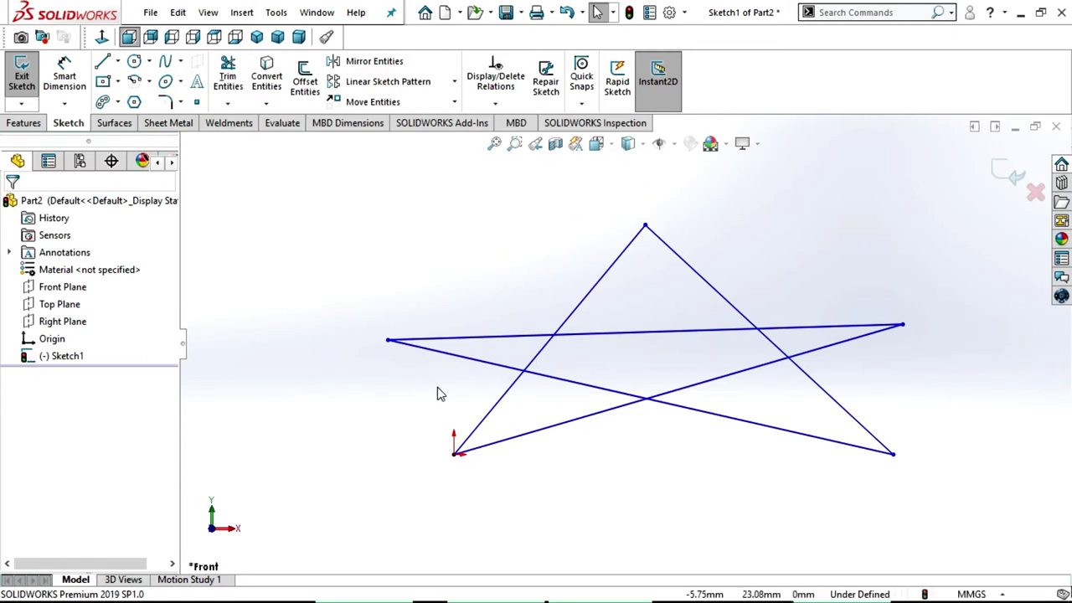
Try a Corner trim keeping the left point's lower edge and the upper part of the origin-to-apex line, and undo it
click(229, 84)
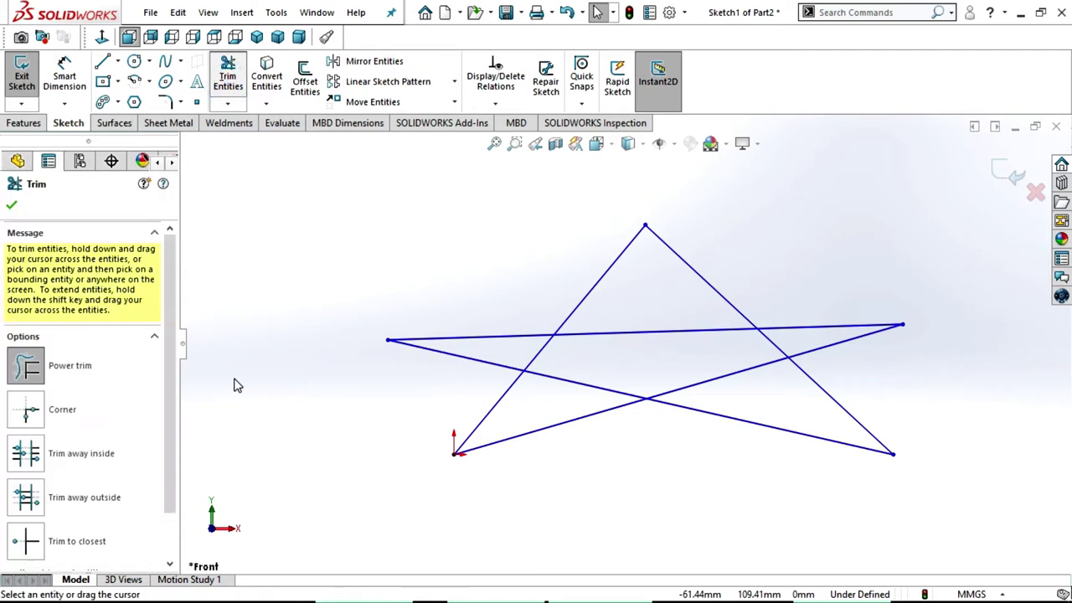
click(67, 413)
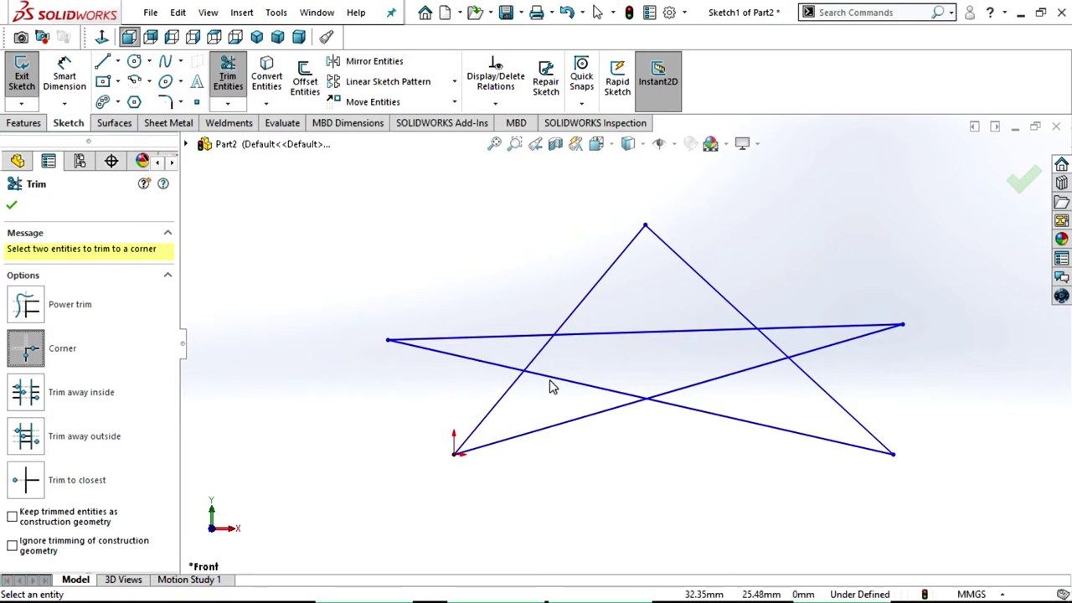
scroll(503, 360, down, 3)
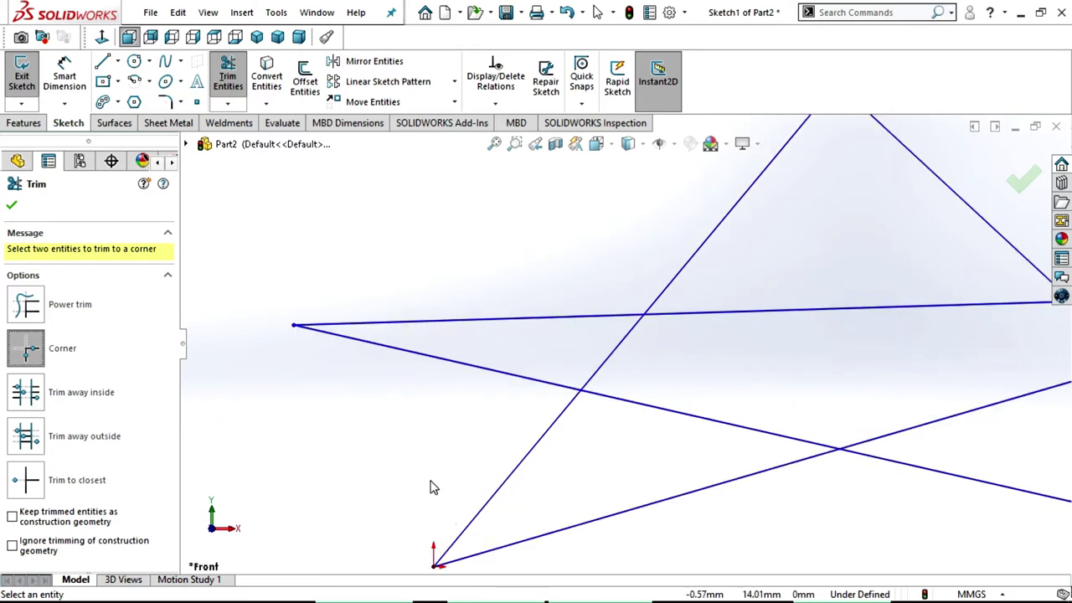
click(453, 371)
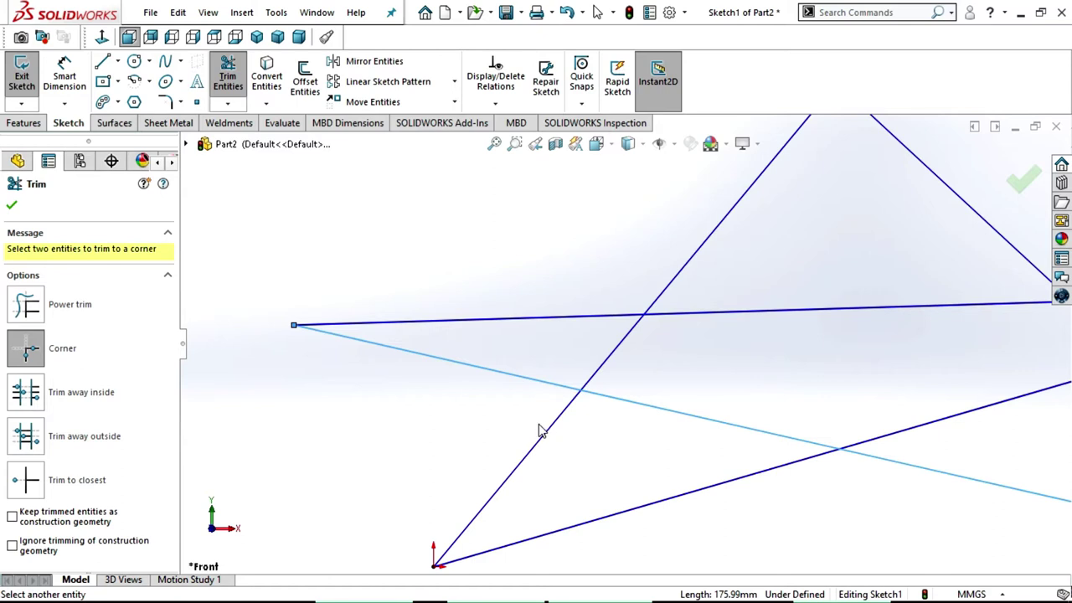
click(630, 337)
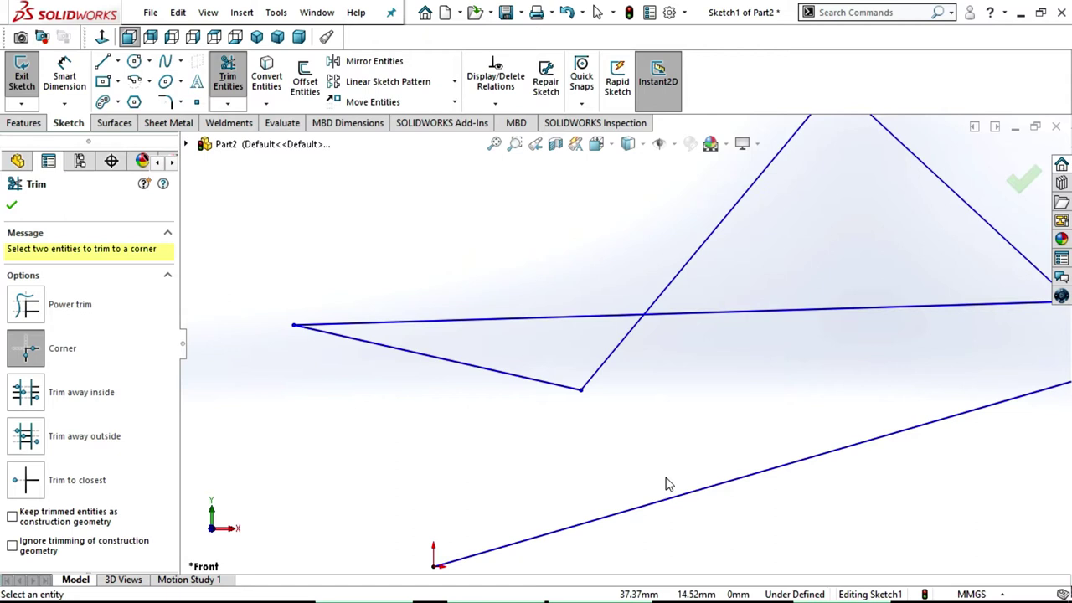
key(ctrl+z)
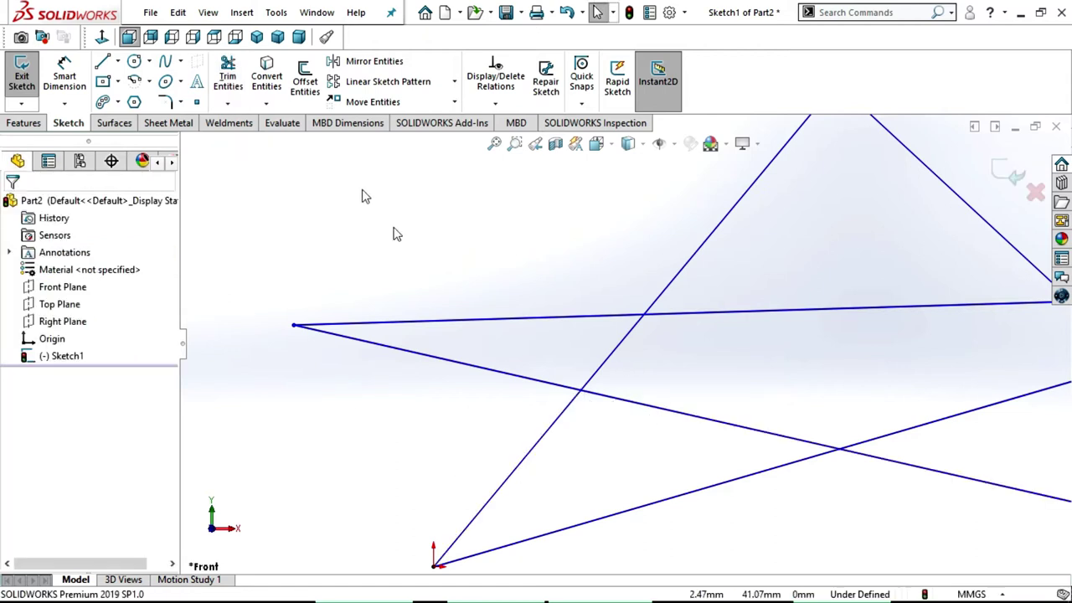
Try a Corner trim keeping the left point's lower edge and the lower part of the origin-to-apex line, and undo it
click(227, 103)
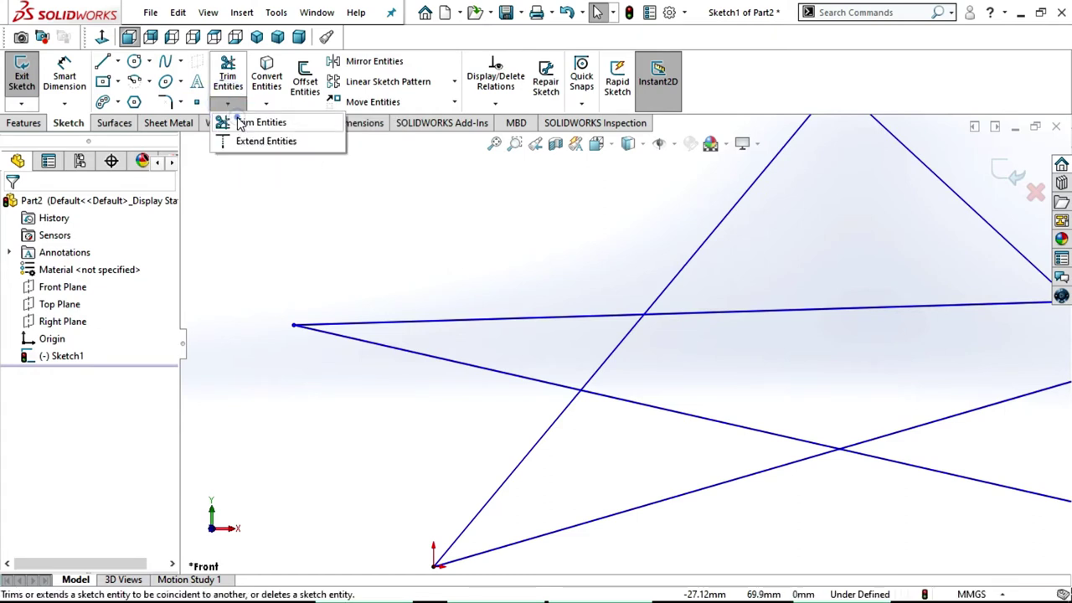
click(243, 123)
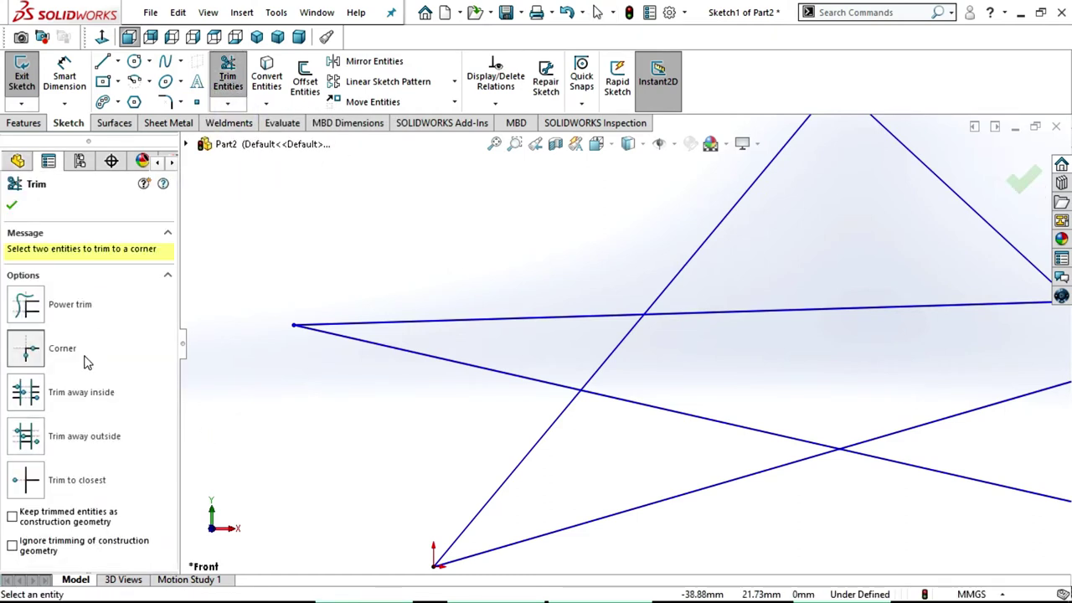
click(534, 444)
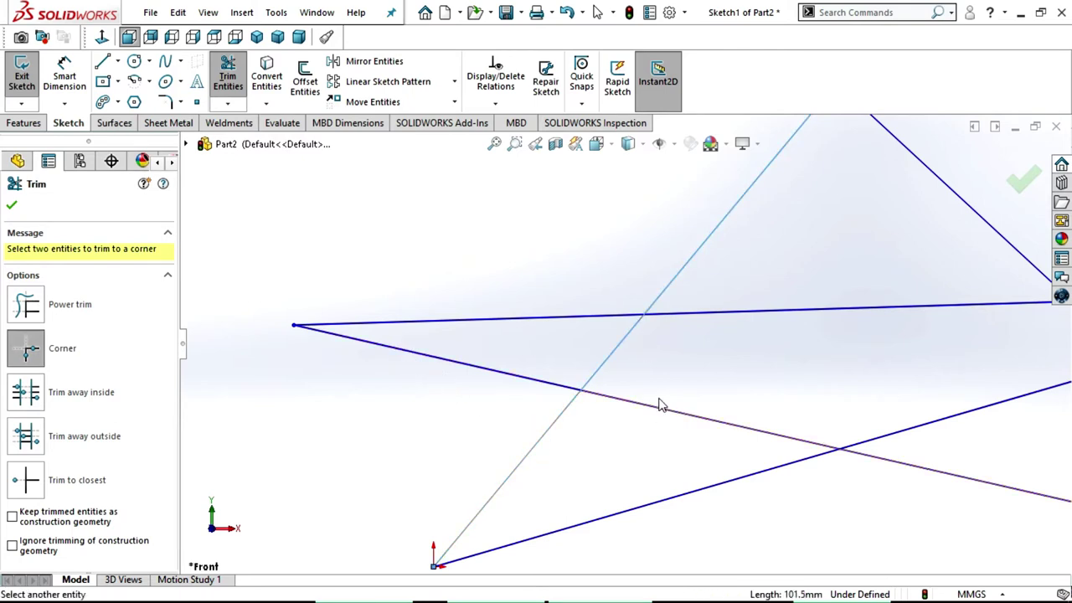
click(453, 362)
scroll(635, 385, up, 2)
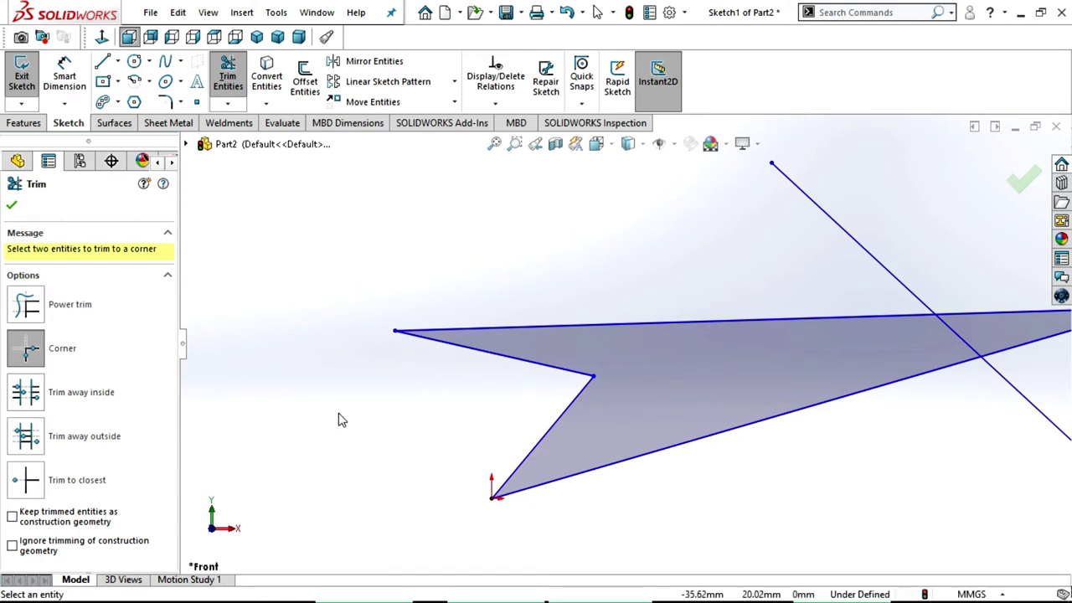
key(Escape)
key(ctrl+z)
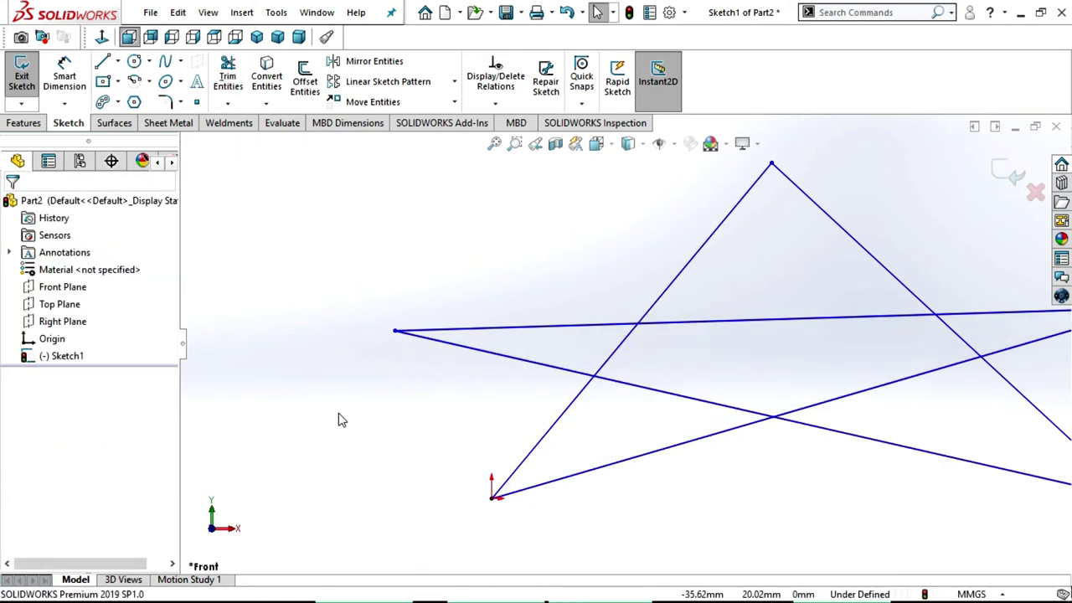
Use Trim away inside with the two lines meeting at the apex as boundaries to trim the three lines crossing between them
key(f)
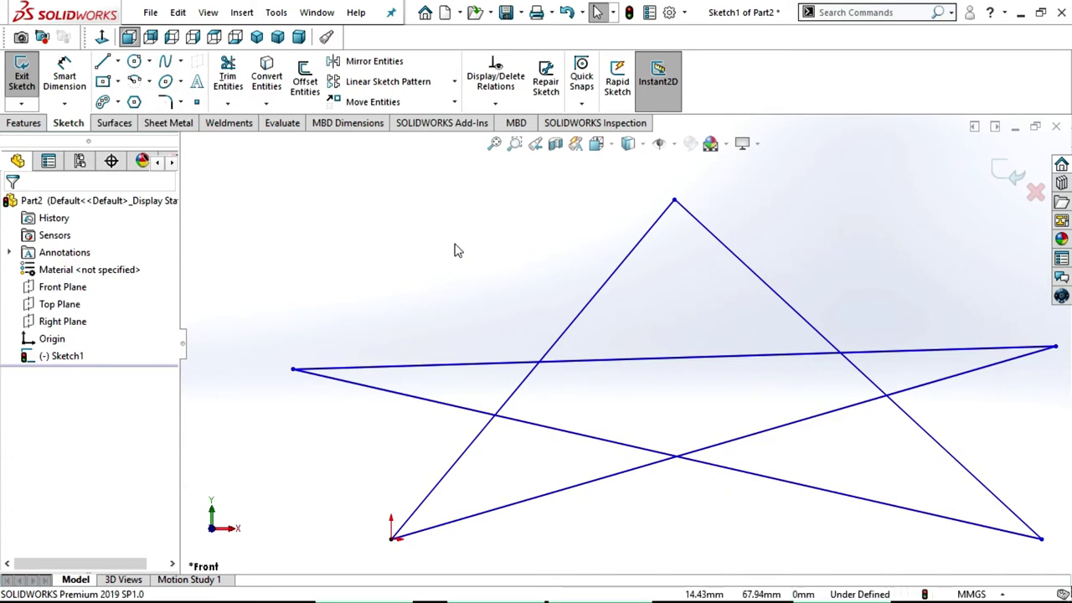
click(228, 81)
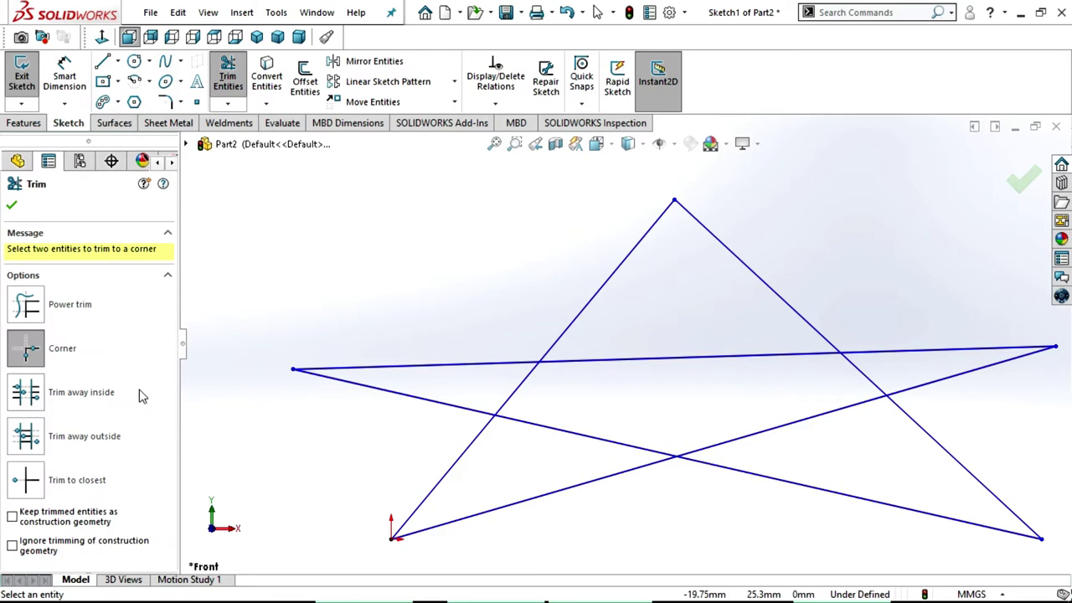
click(25, 393)
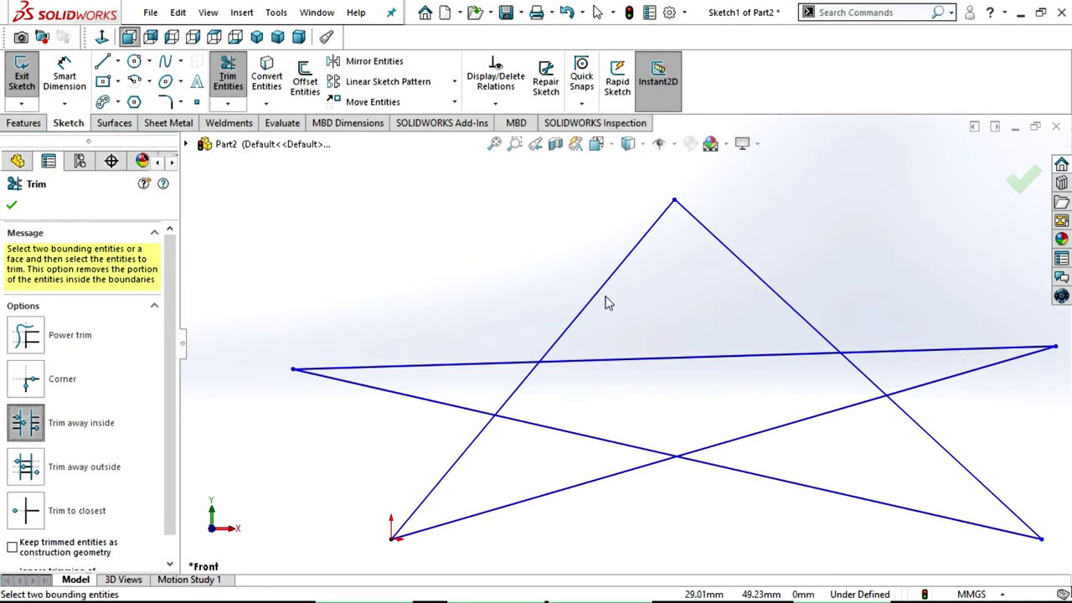
click(617, 270)
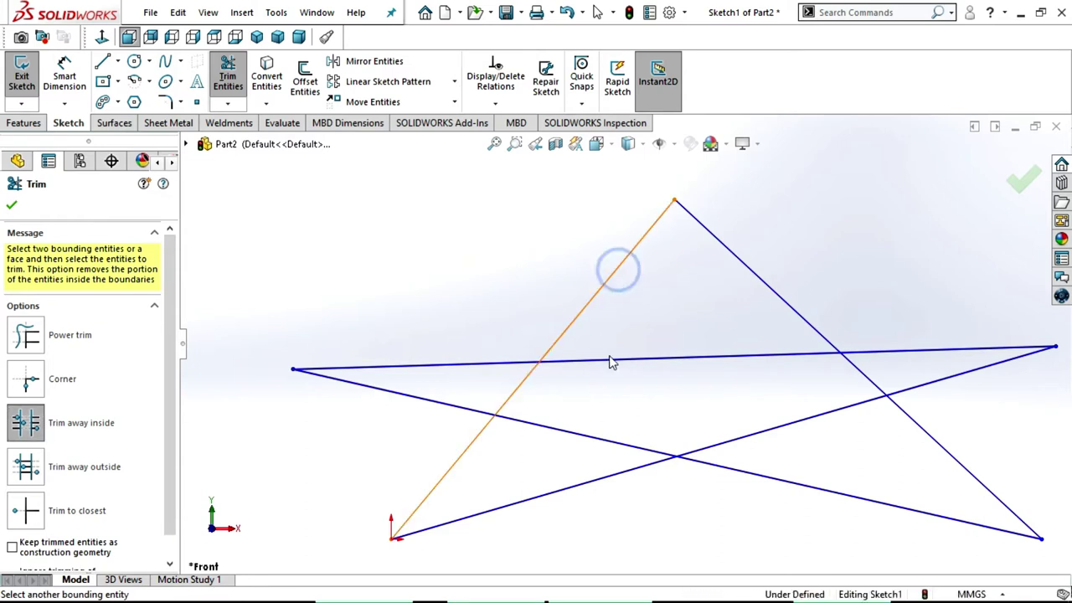
click(739, 265)
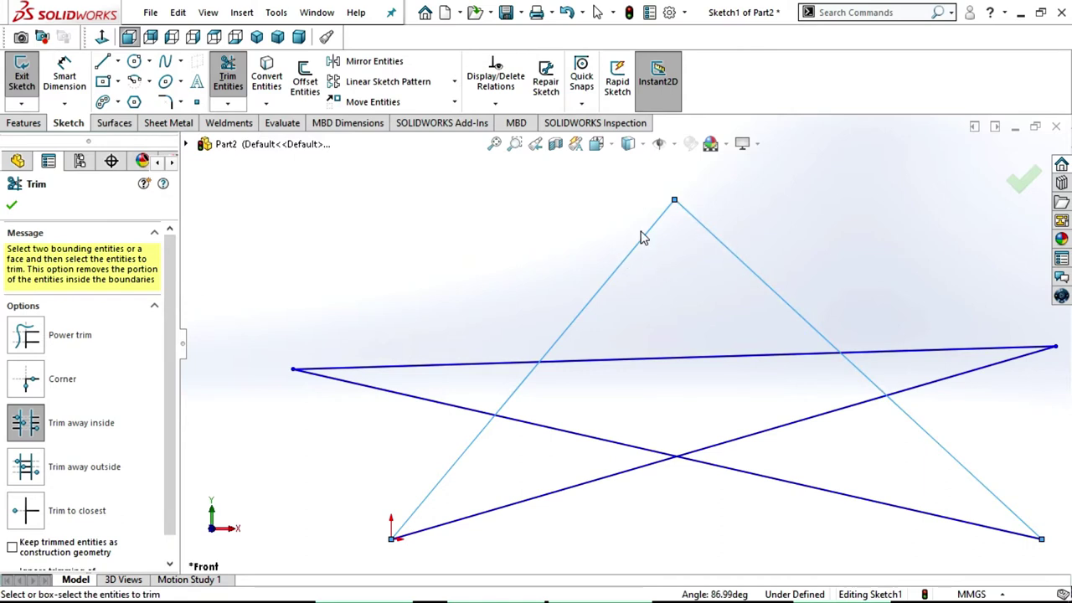
click(474, 364)
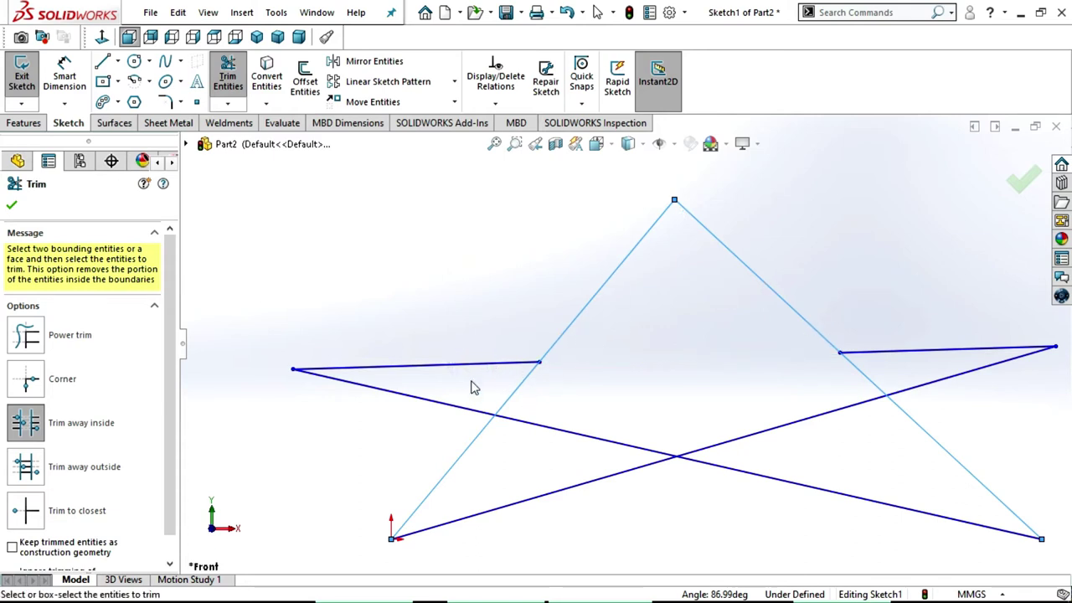
click(420, 397)
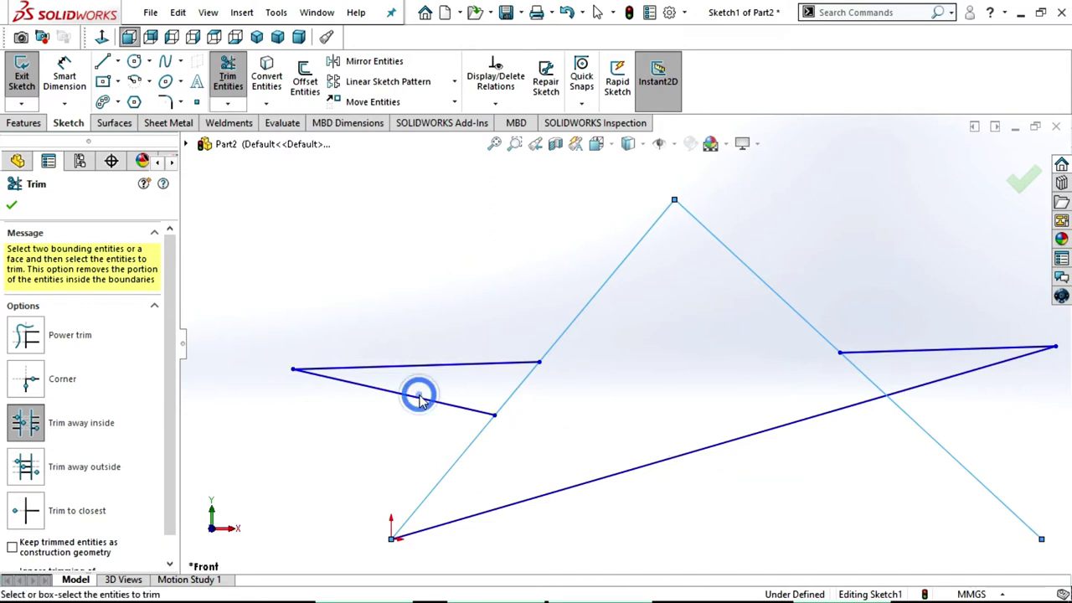
click(936, 386)
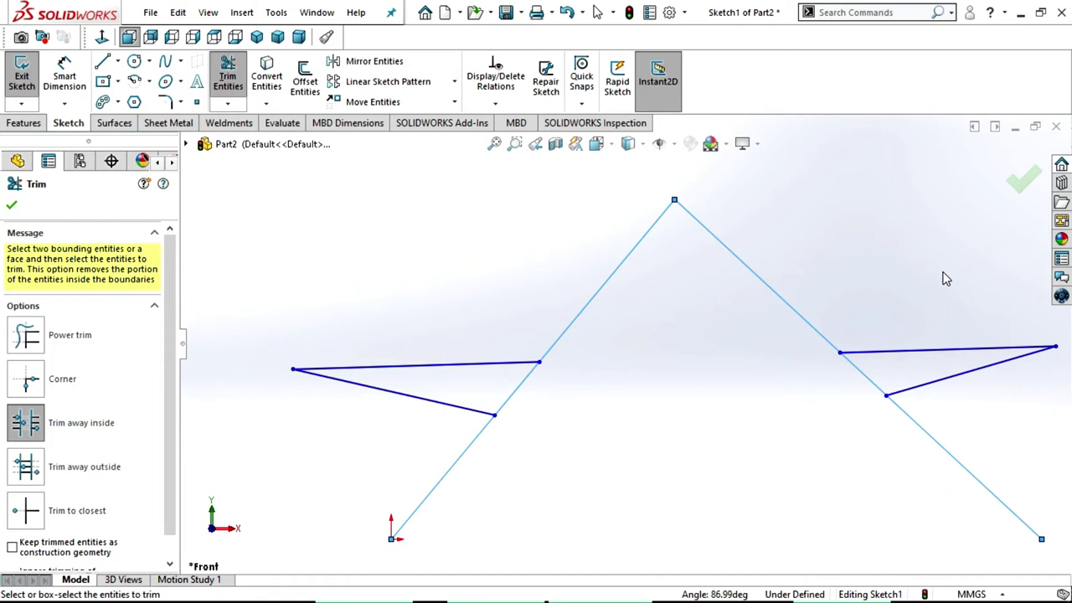
Leave the Trim tool and undo the Trim away inside cuts on the three lines crossing the star's apex lines
key(Escape)
key(ctrl+z)
key(ctrl+z)
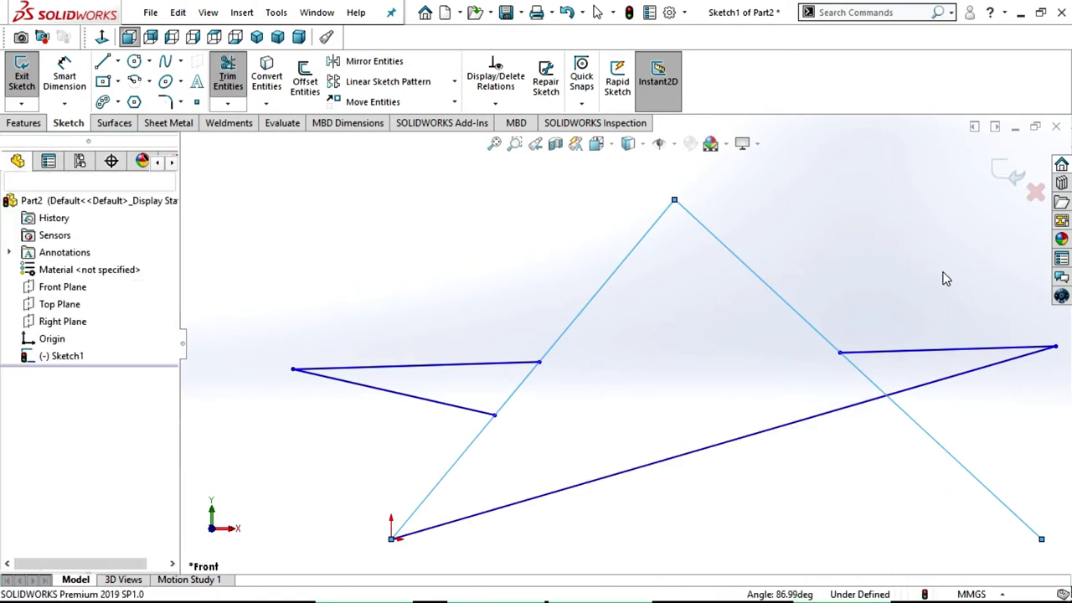
key(ctrl+z)
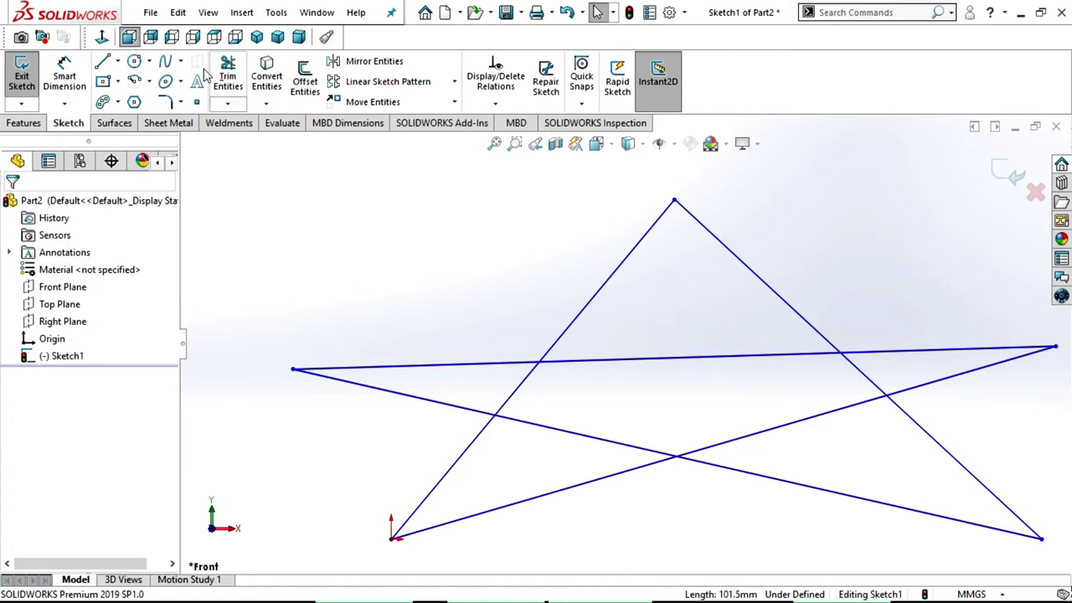
Try Trim away outside with the two lines meeting at the apex as boundaries, trimming the three lines that cross them
click(228, 76)
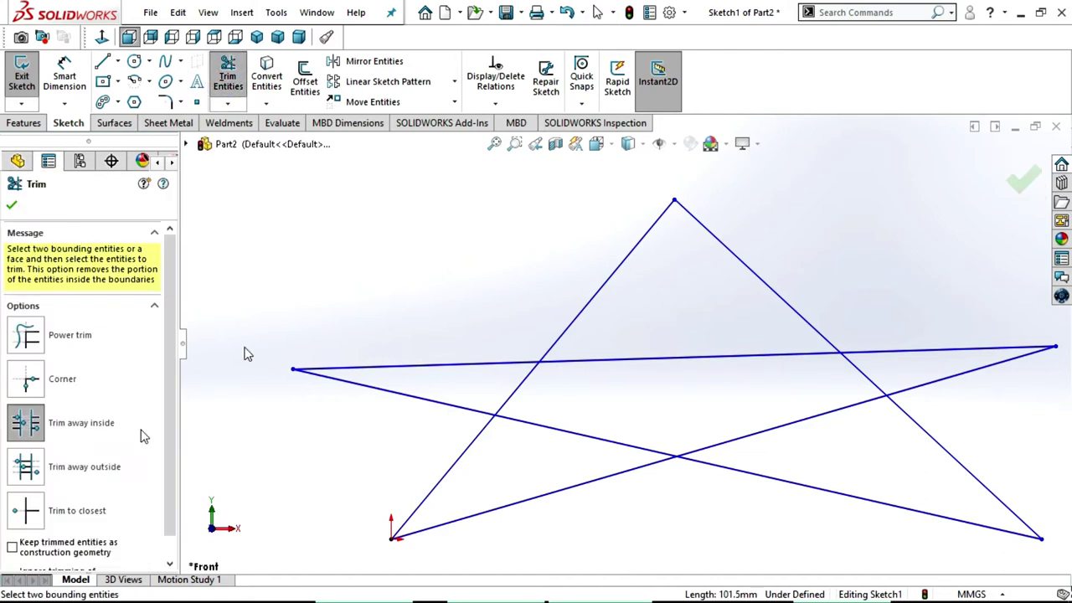
click(91, 478)
click(456, 463)
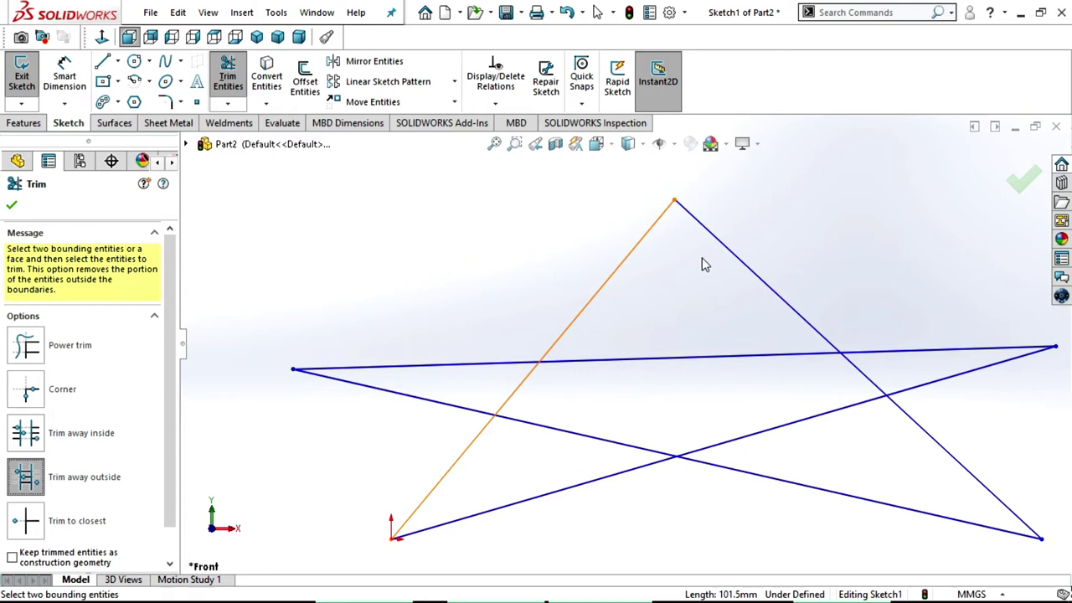
click(611, 289)
click(611, 289)
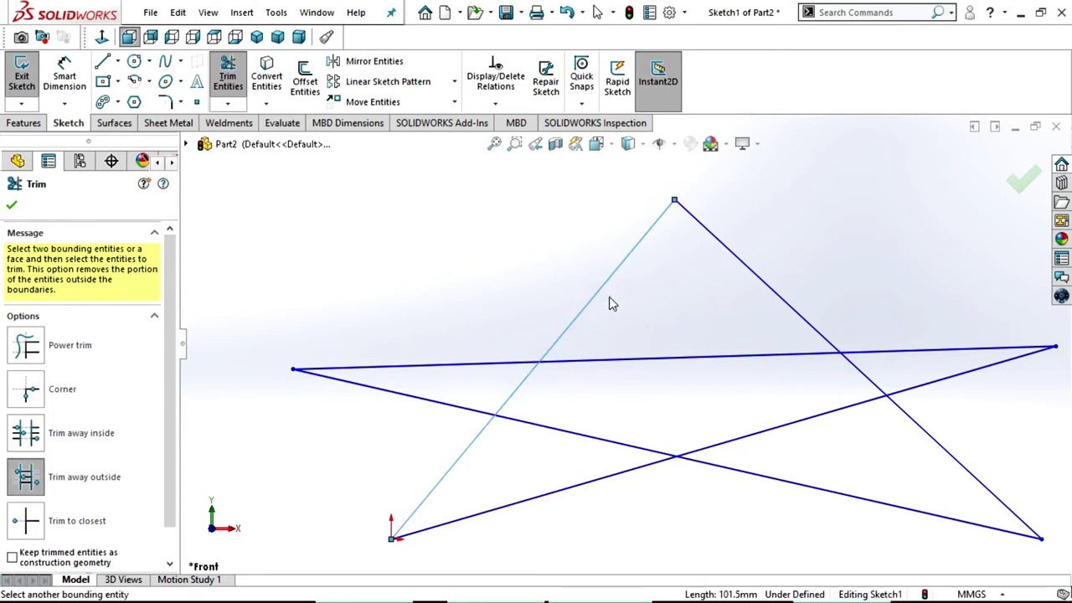
click(709, 233)
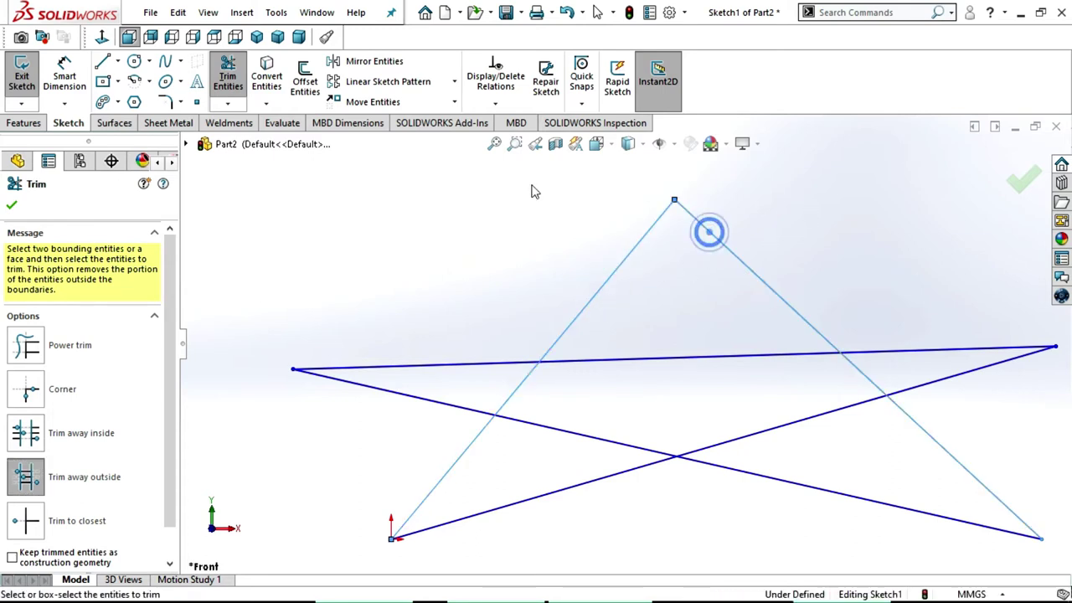
click(445, 365)
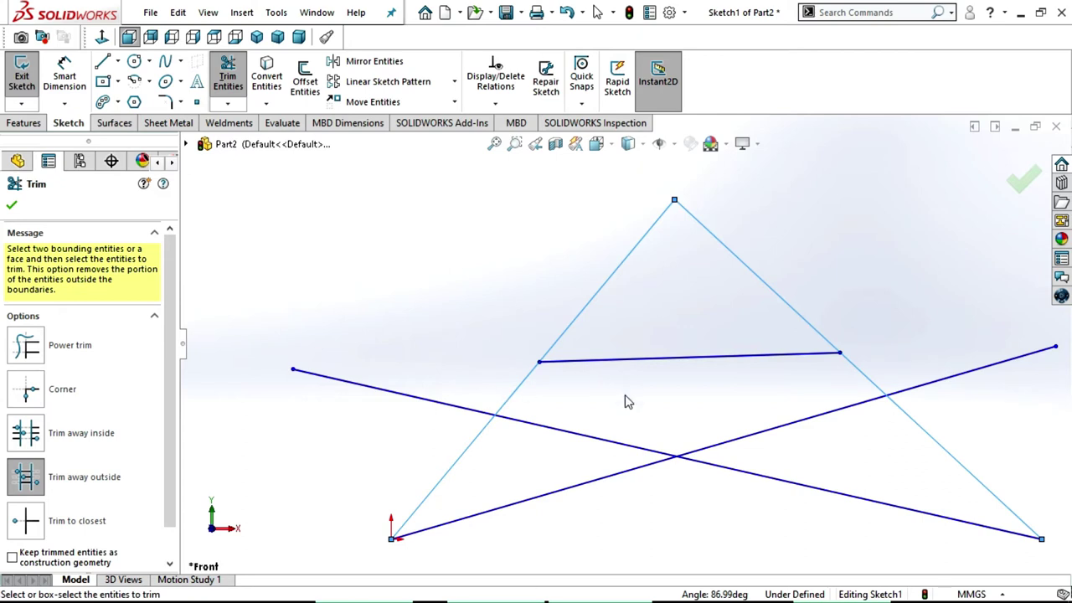
scroll(625, 384, up, 3)
click(590, 409)
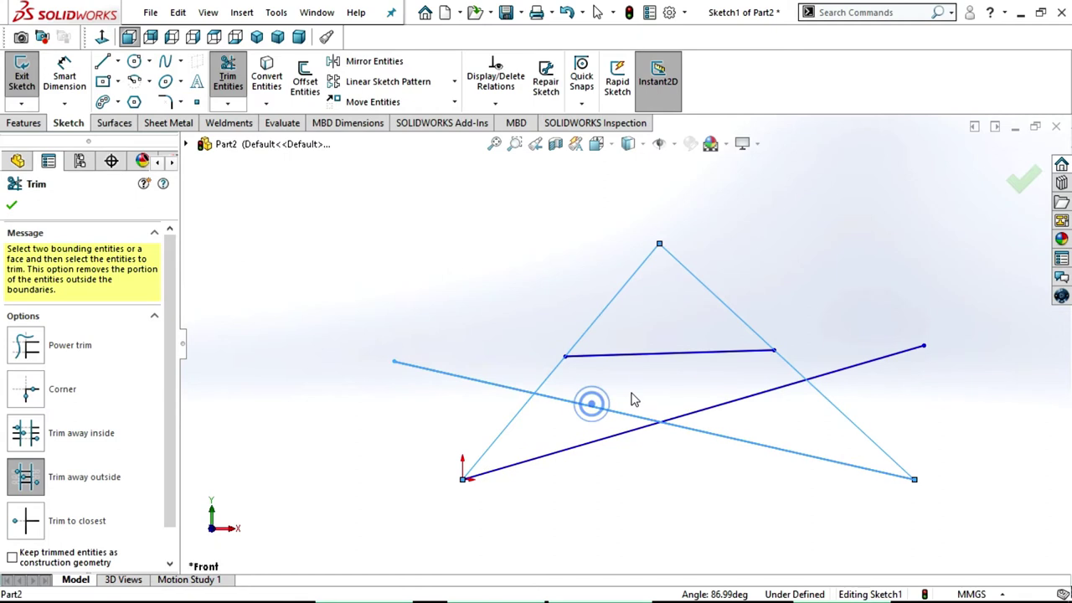
click(738, 401)
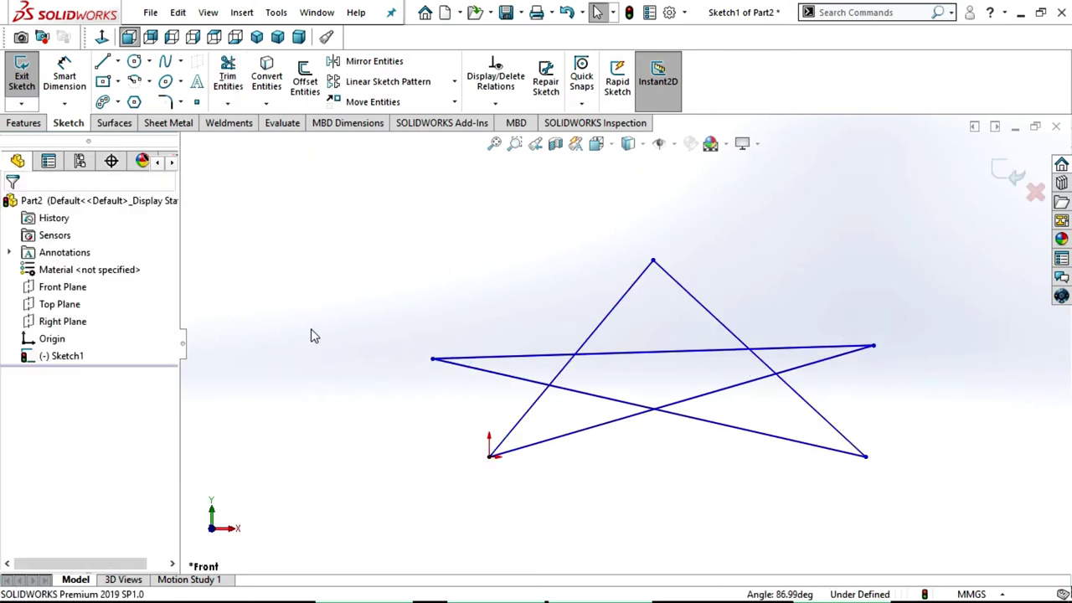
Use Trim to closest to remove the lower and upper outer segments that form the star's left point
click(237, 107)
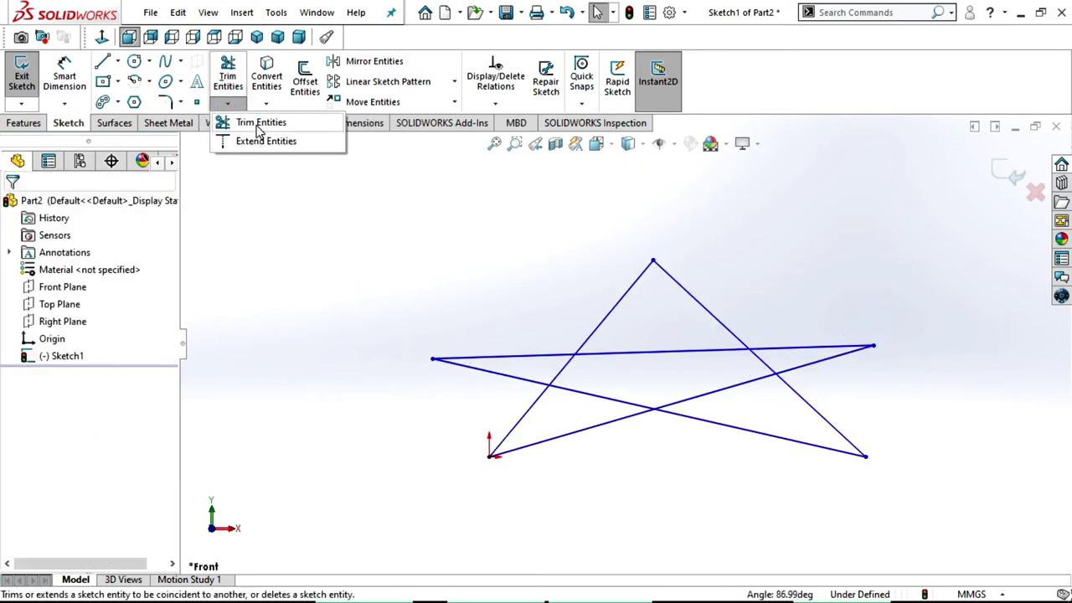
click(259, 123)
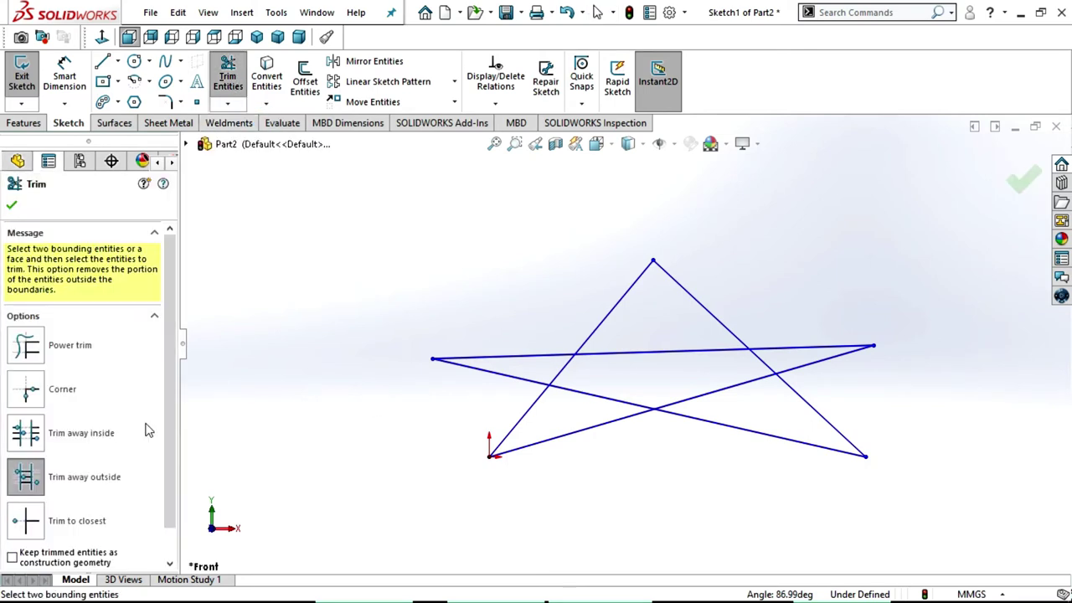
scroll(112, 505, down, 1)
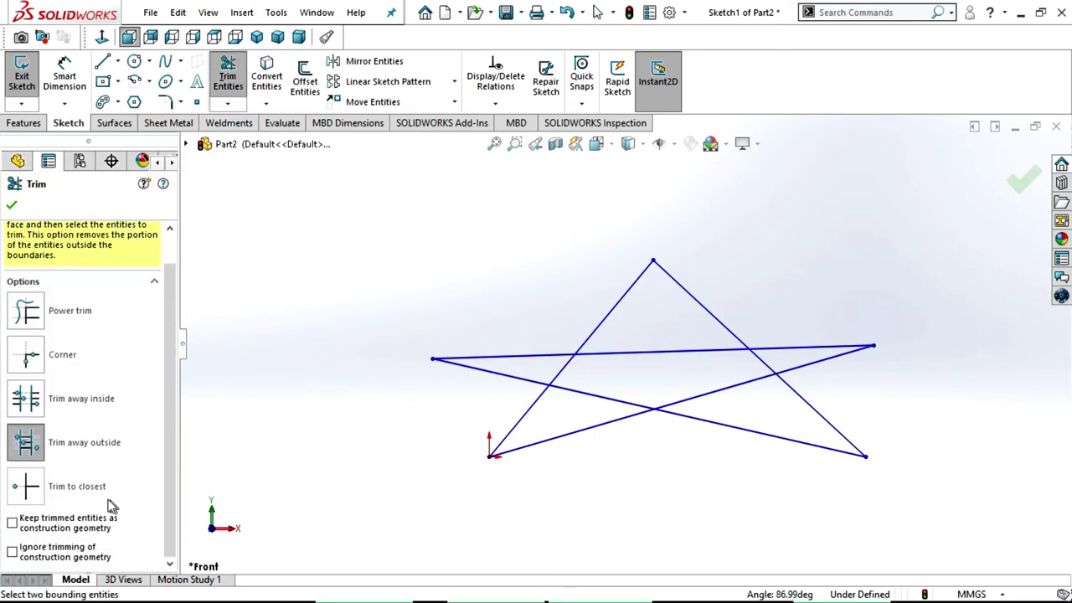
click(57, 492)
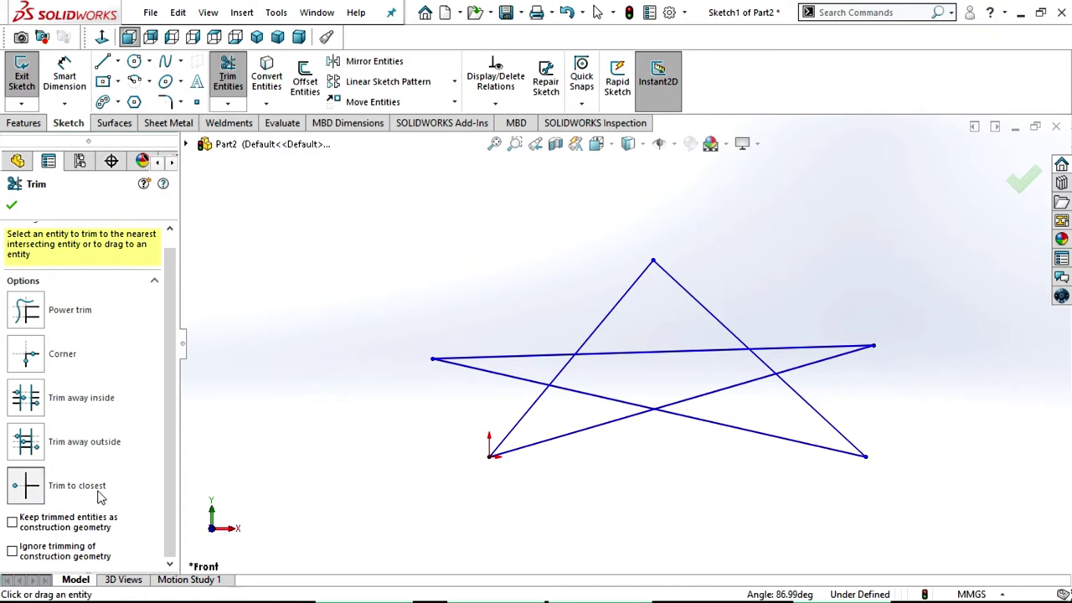
scroll(507, 396, down, 3)
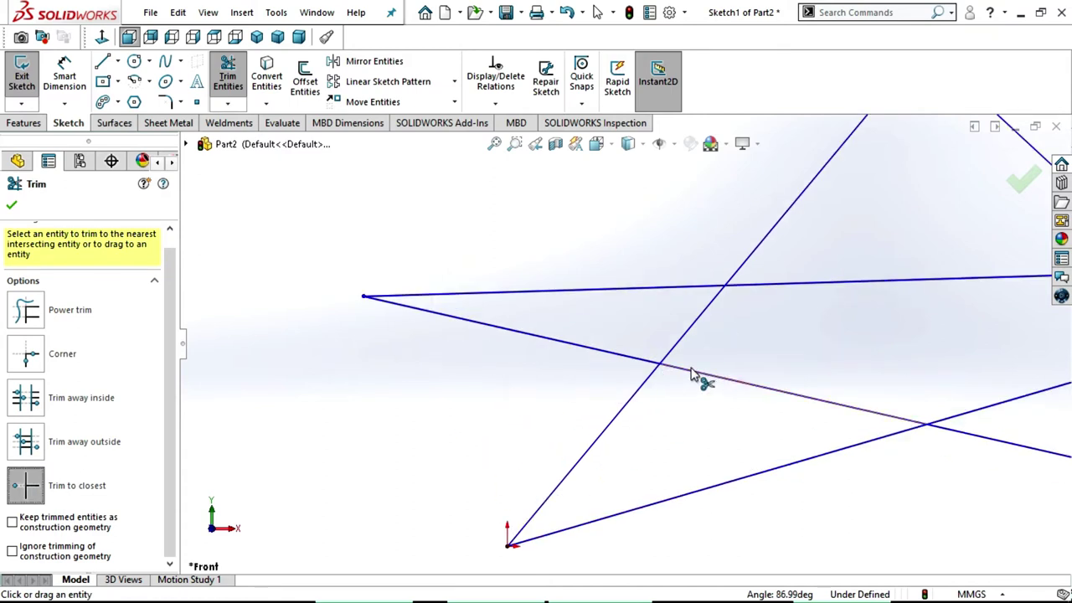
scroll(677, 376, up, 1)
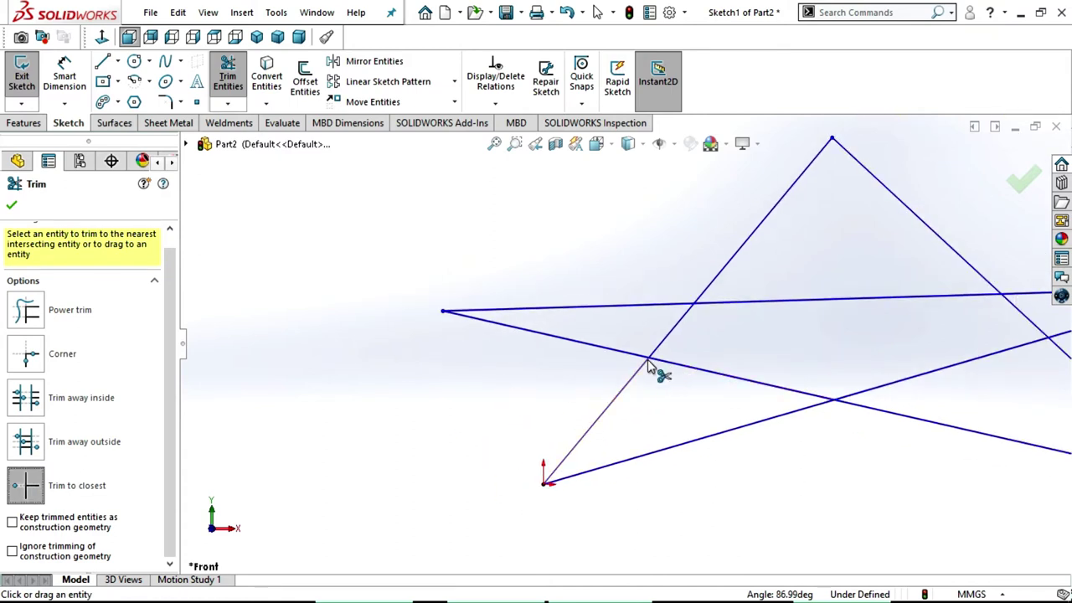
click(647, 366)
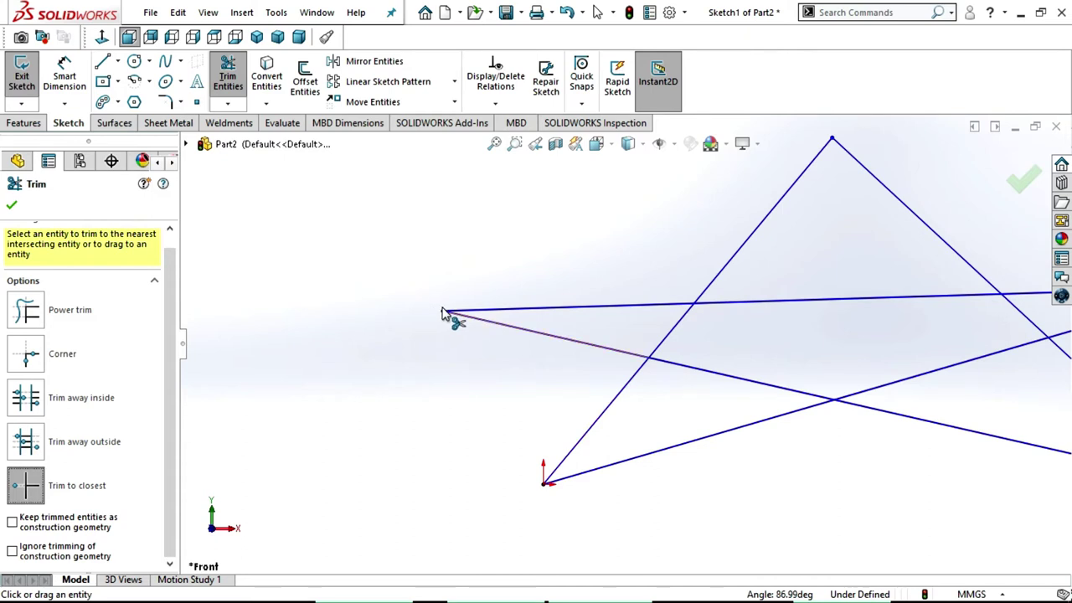
click(554, 338)
scroll(517, 385, up, 2)
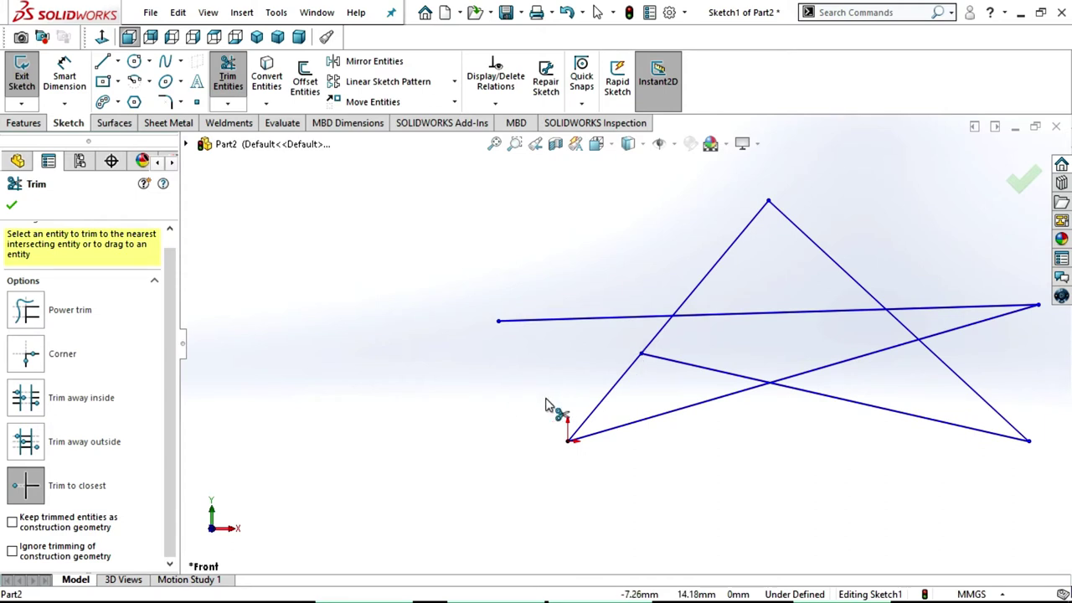
click(609, 327)
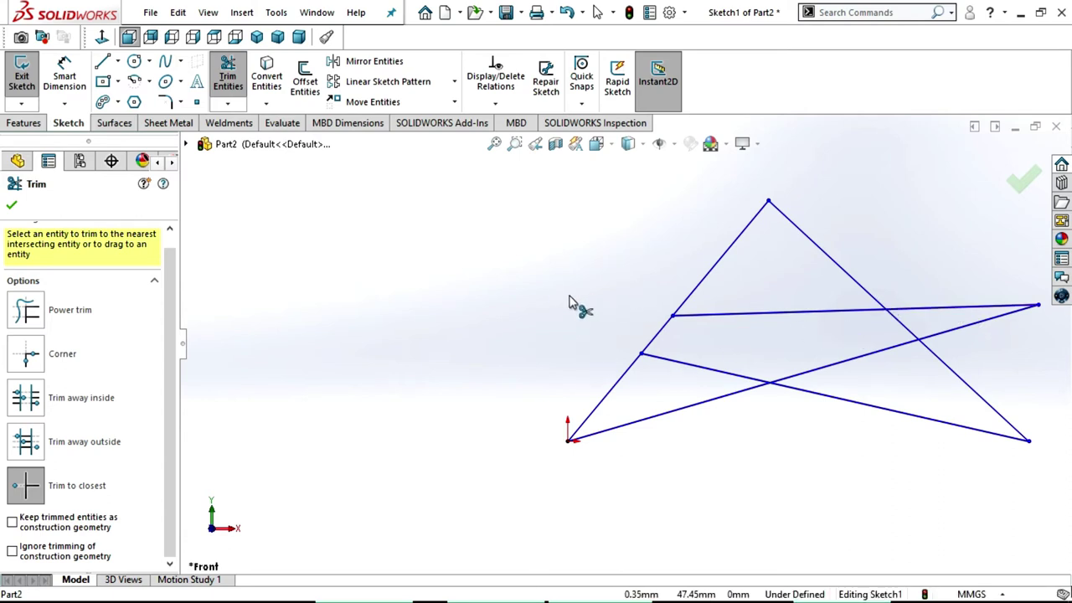
Trim to closest the upper crossing segment between the apex lines, the short right inner segment and the lower-left inner segment
click(750, 315)
click(893, 326)
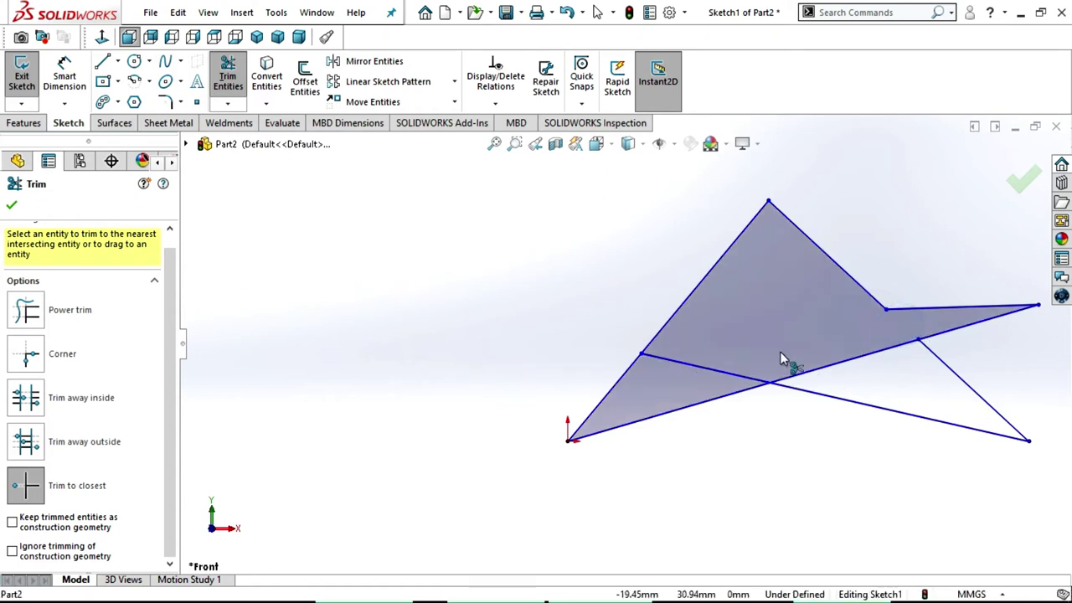
click(696, 369)
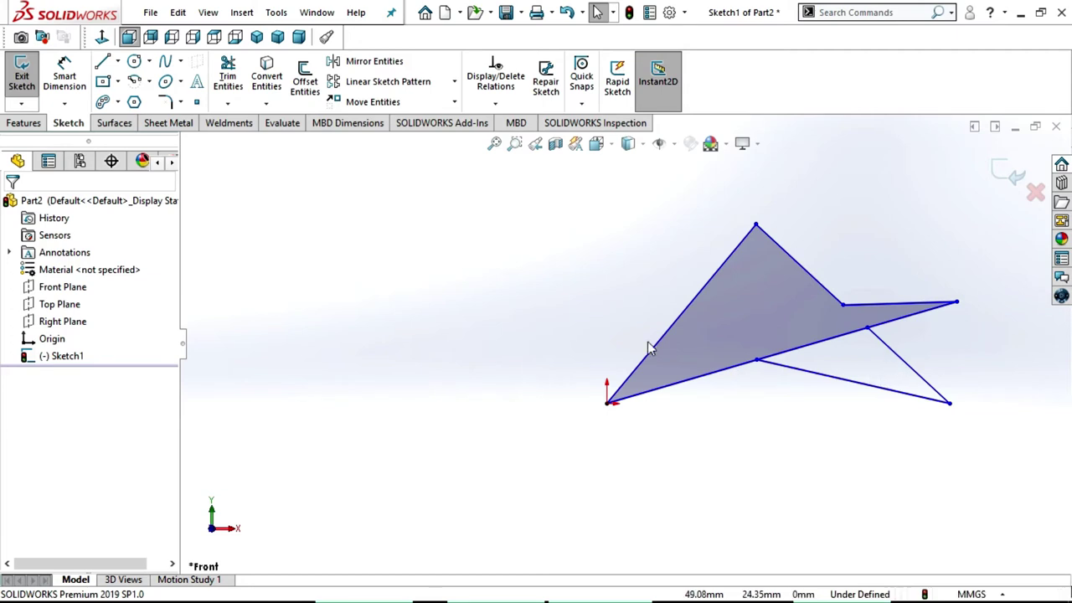
Use Extend Entities to lengthen the lower-right point's right edge to the upper-right inner corner and its lower edge to the origin-to-apex line
click(227, 104)
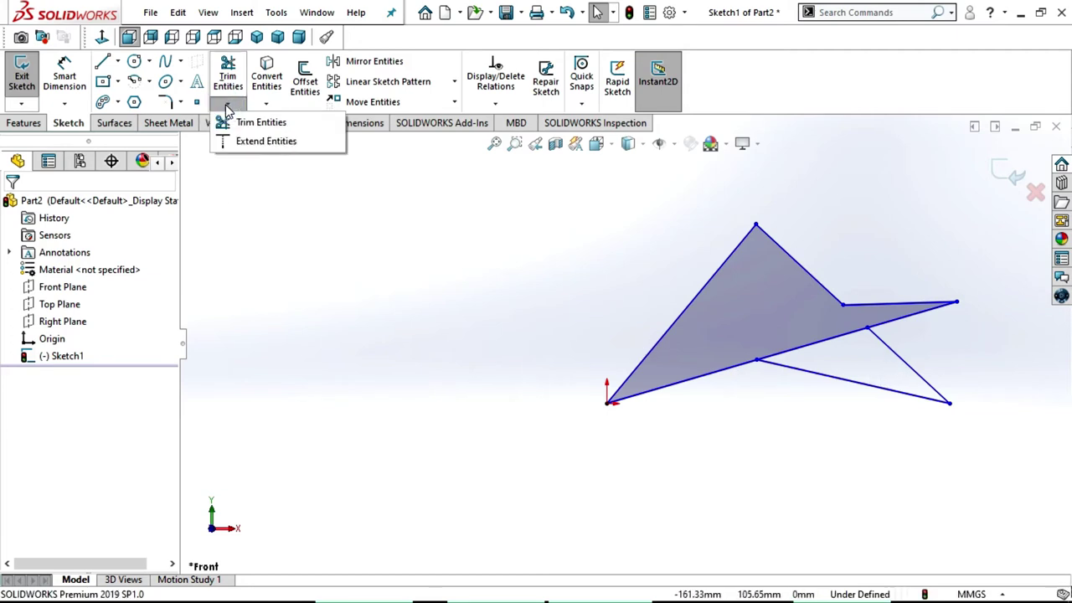
click(248, 144)
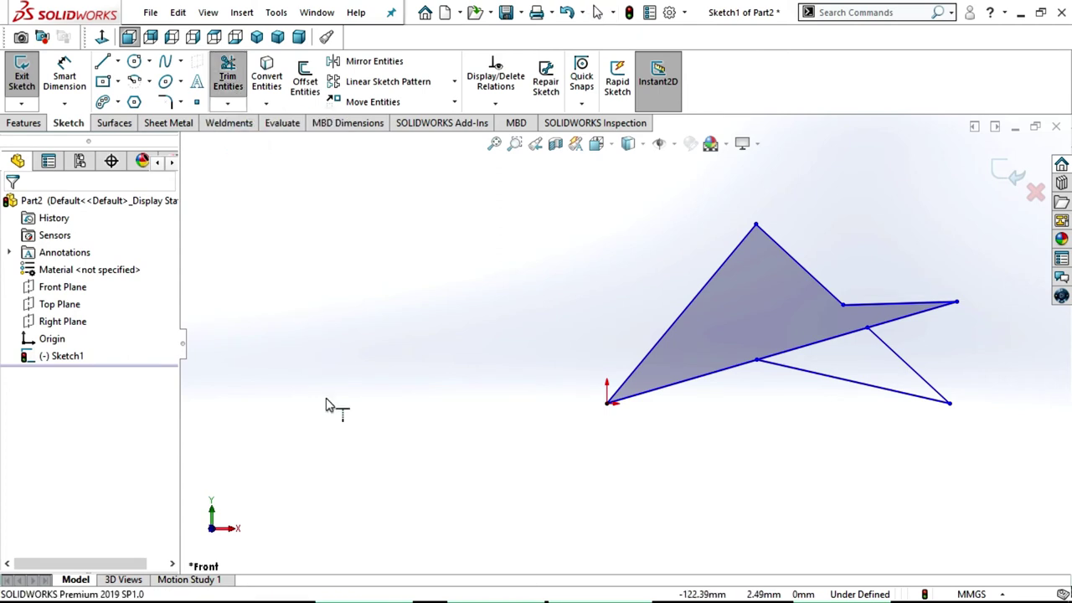
click(913, 367)
scroll(856, 333, down, 5)
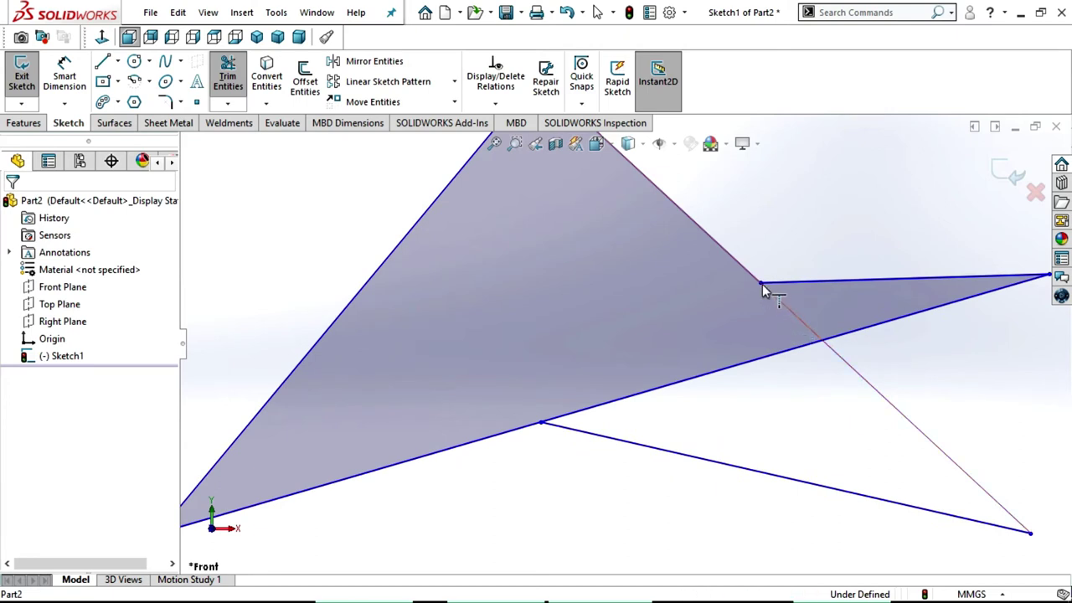
scroll(768, 300, up, 4)
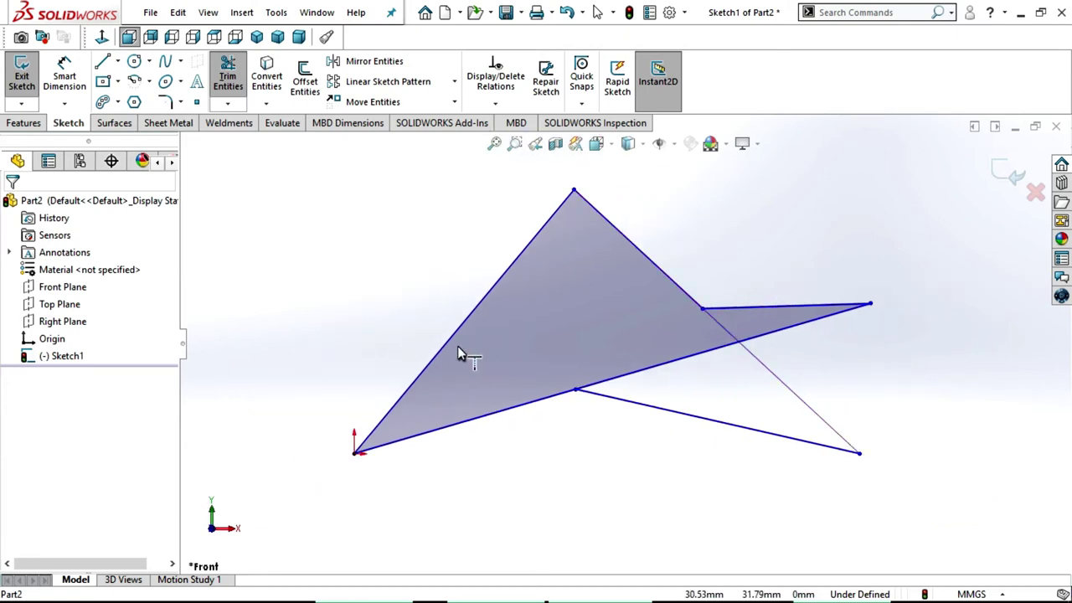
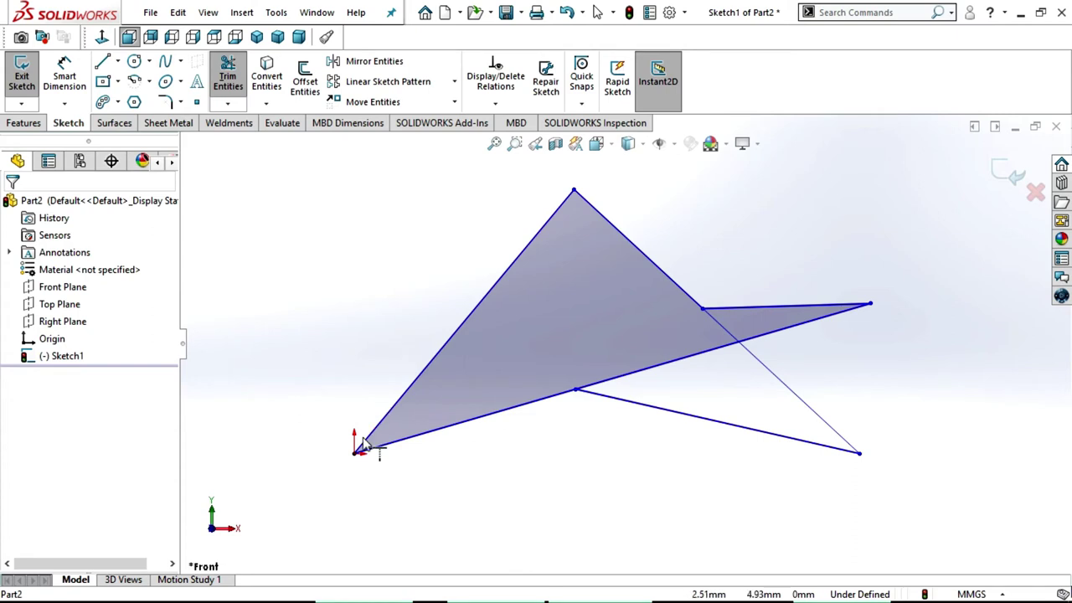
click(616, 400)
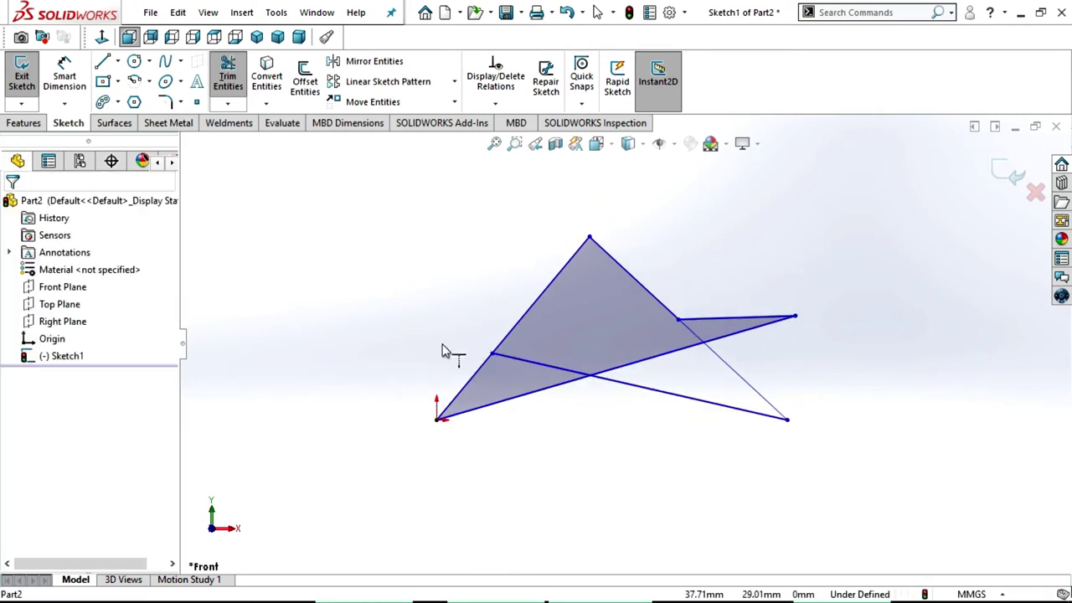
Try to extend the lower-right point's lower edge past the origin-to-apex line, and leave the Extend tool
scroll(453, 348, down, 1)
scroll(460, 364, down, 2)
scroll(428, 343, up, 1)
scroll(536, 335, up, 1)
scroll(502, 314, up, 1)
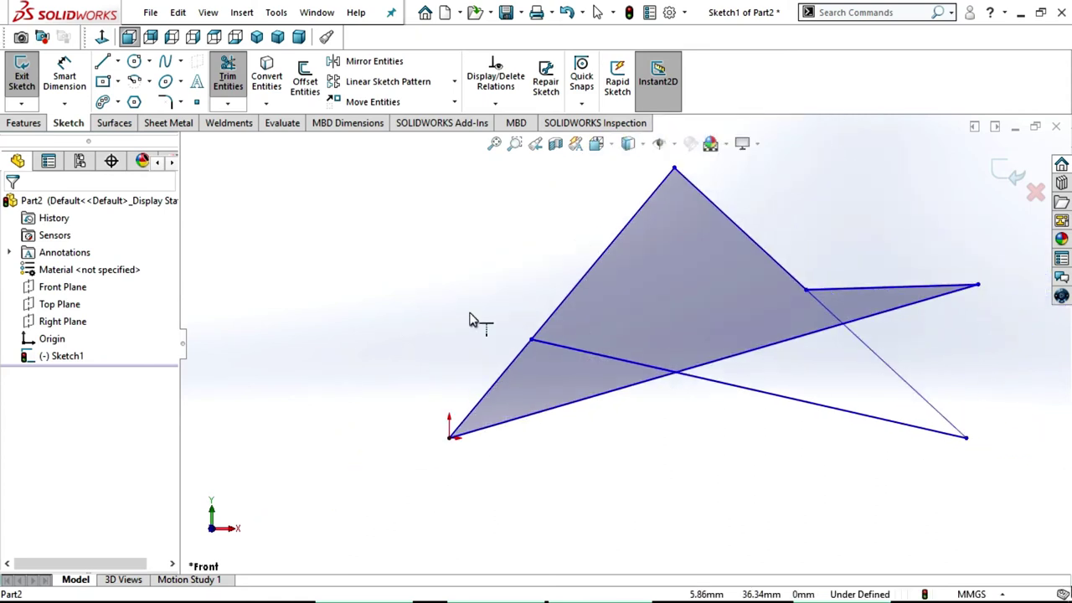
scroll(450, 266, up, 1)
scroll(447, 268, up, 1)
scroll(446, 270, down, 3)
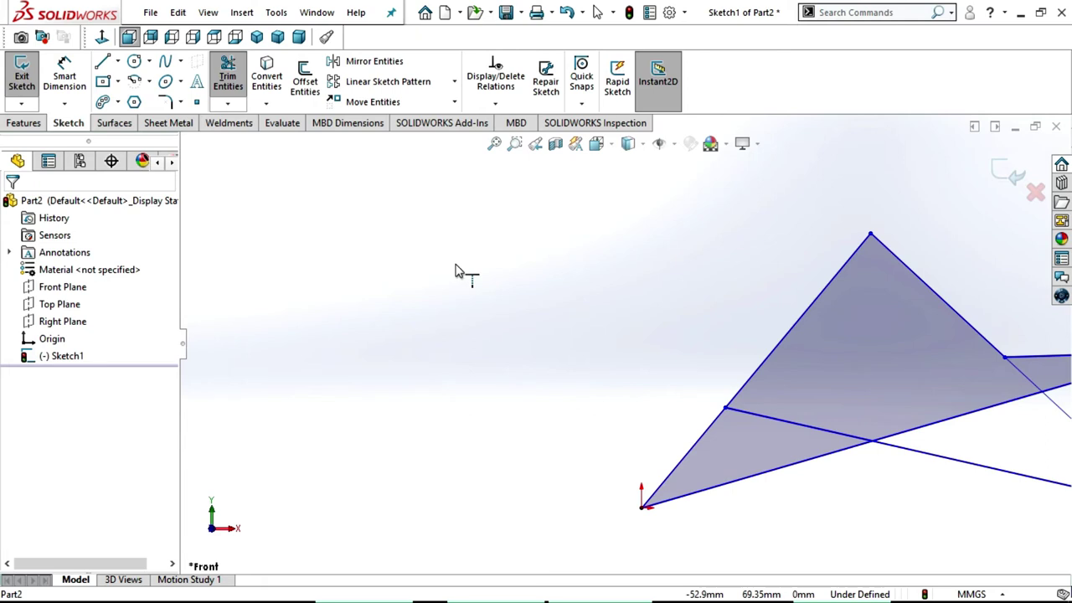
click(756, 421)
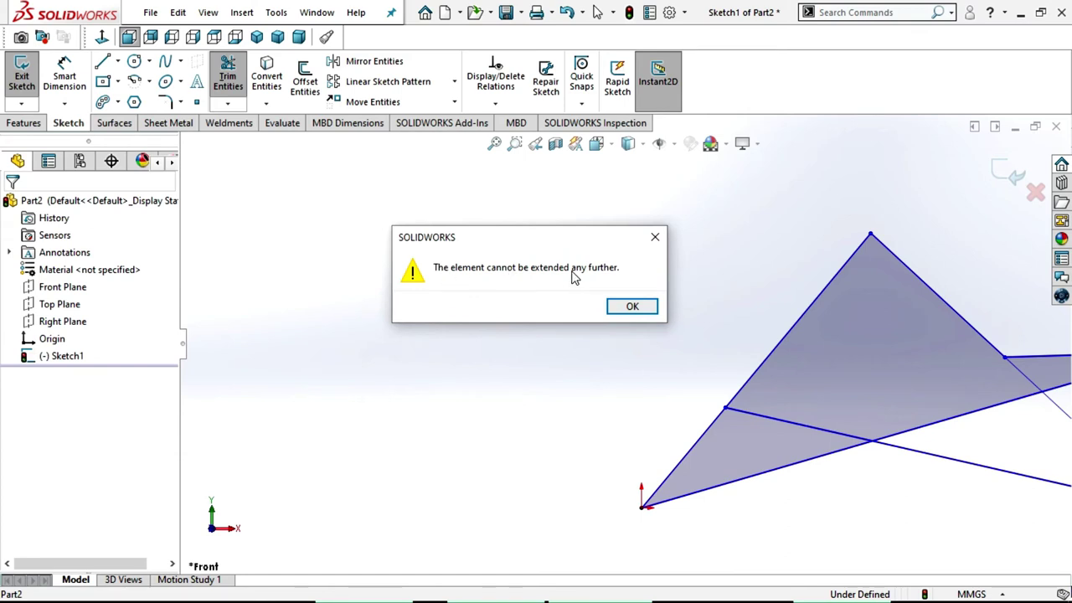
click(620, 306)
scroll(397, 246, up, 2)
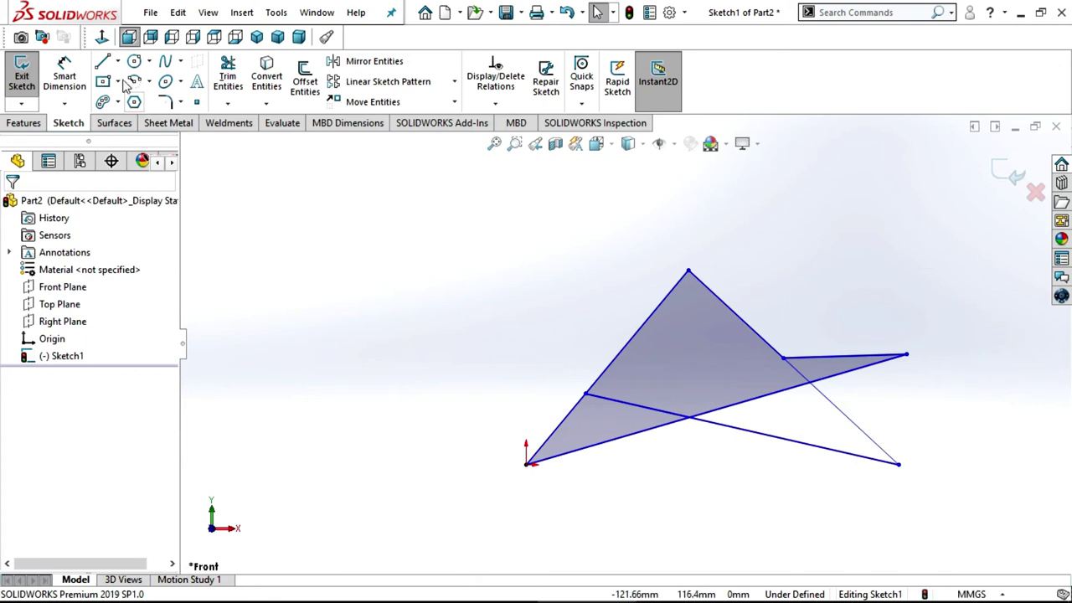
Sketch three connected lines left of the star, about 90 mm, 79 mm and 21.5 mm long, leaving the last one open-ended
click(102, 61)
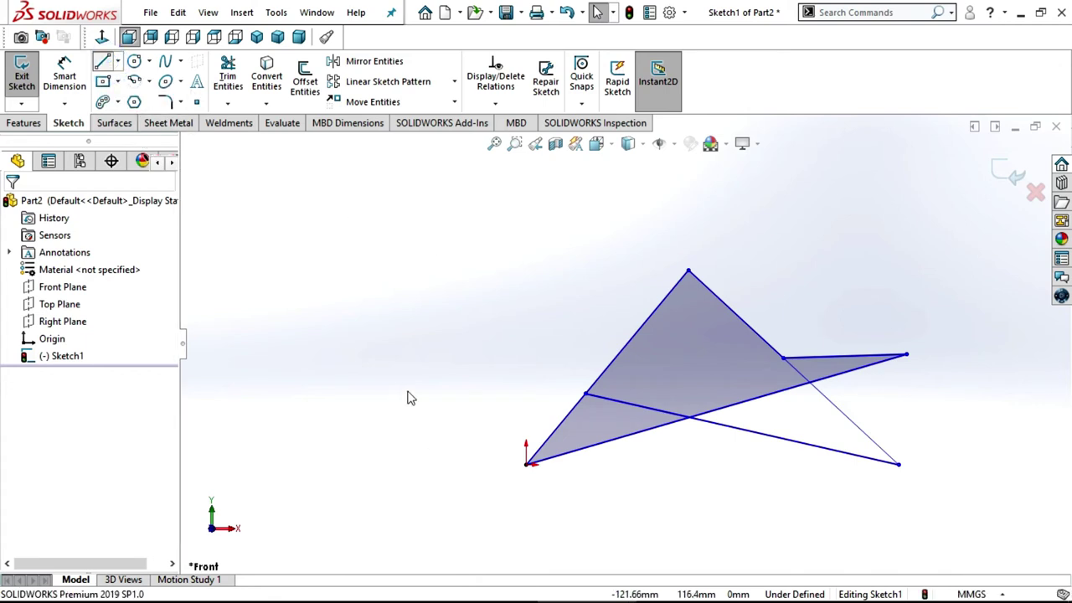
click(368, 358)
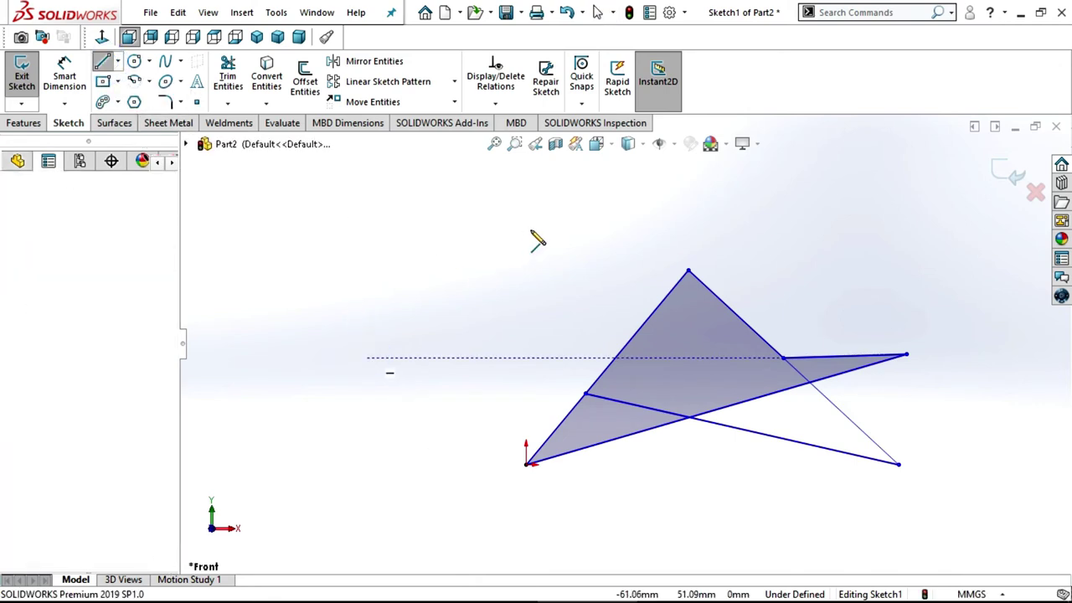
click(544, 221)
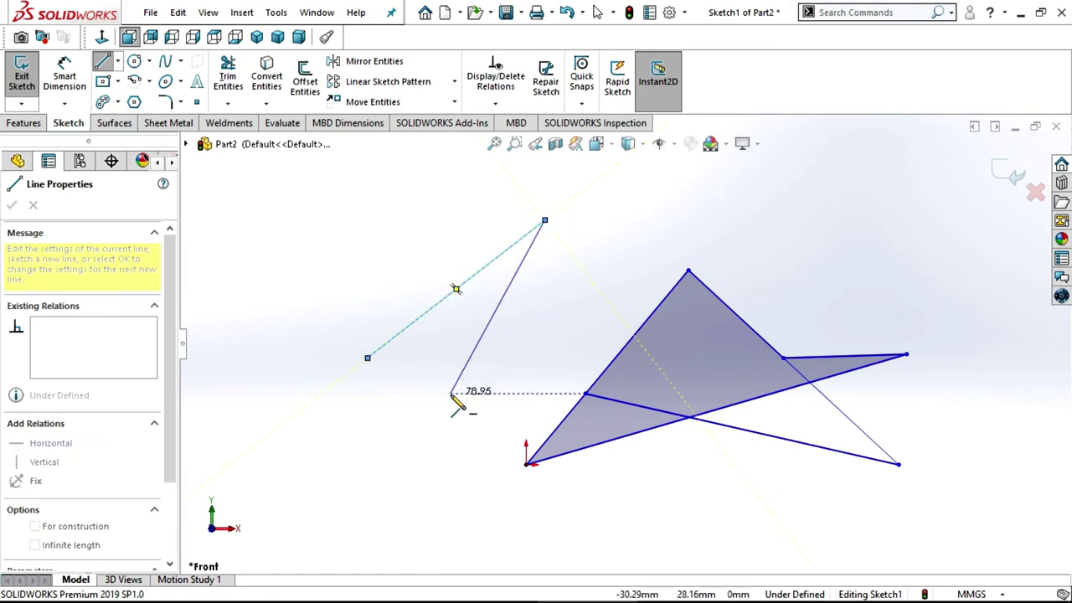
click(451, 393)
click(433, 341)
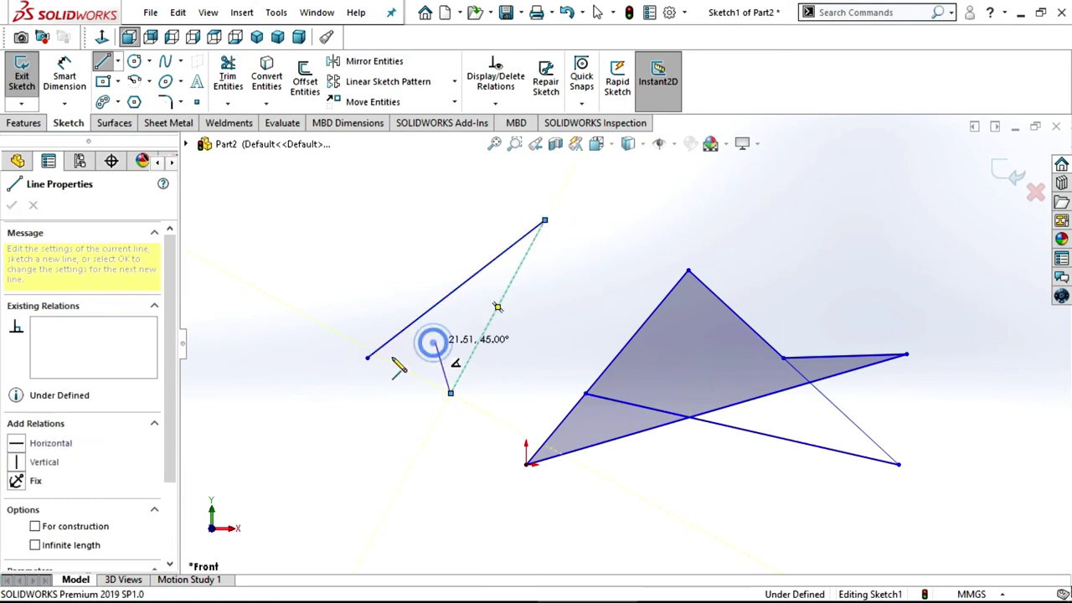
right_click(398, 445)
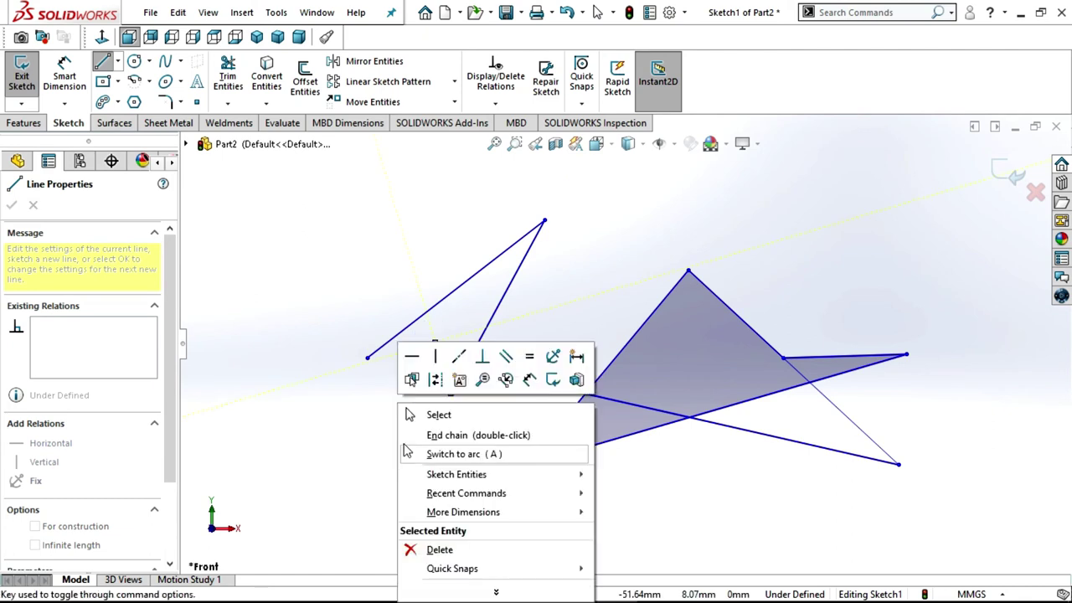
click(439, 417)
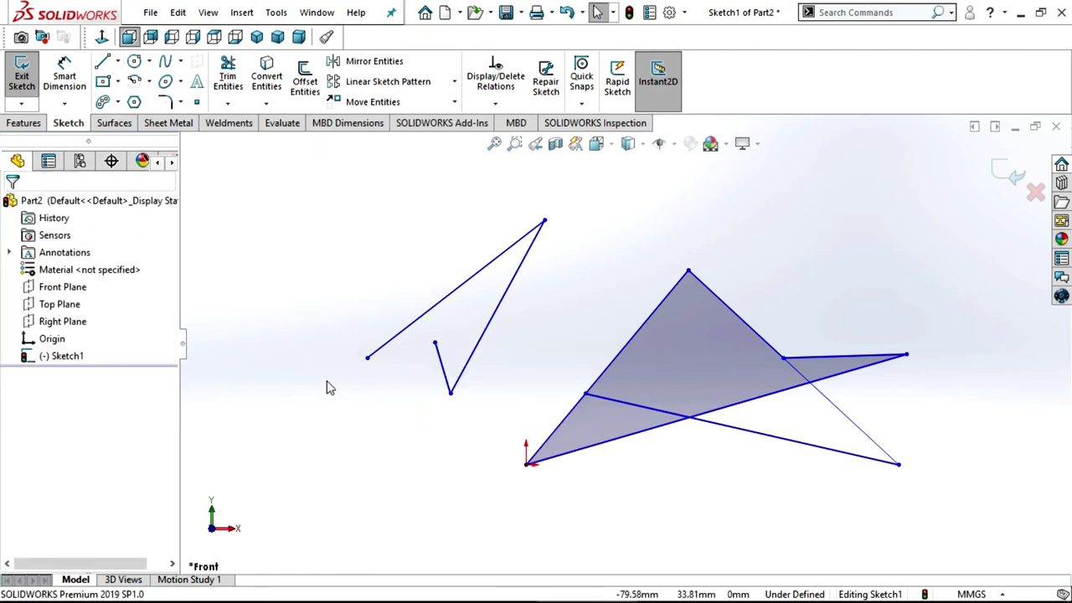
Use Extend Entities to lengthen the short open-ended line up to the long upper line of the new chain
click(233, 104)
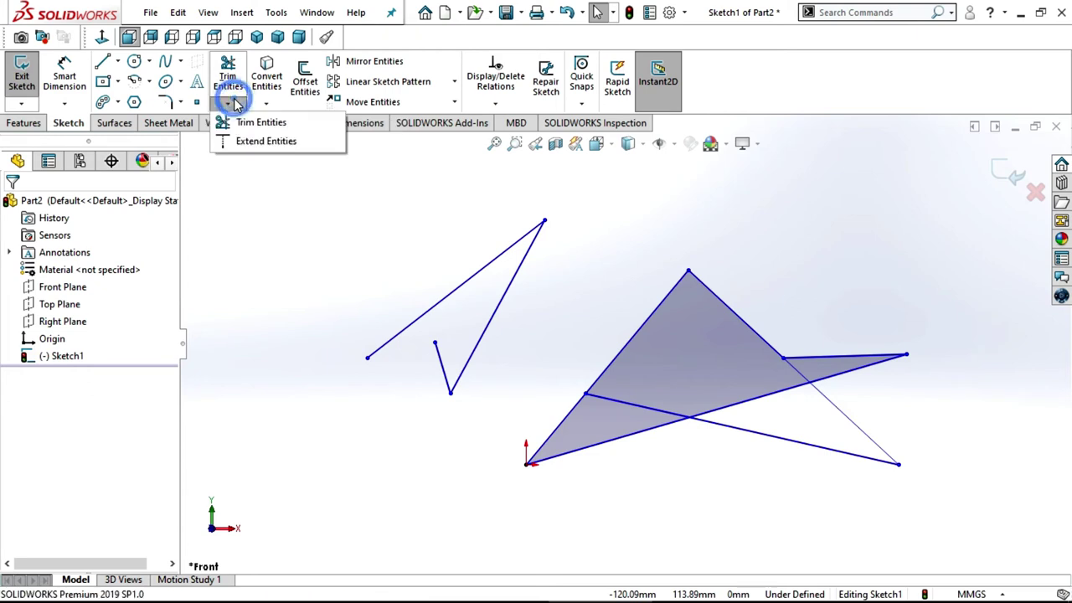
click(250, 143)
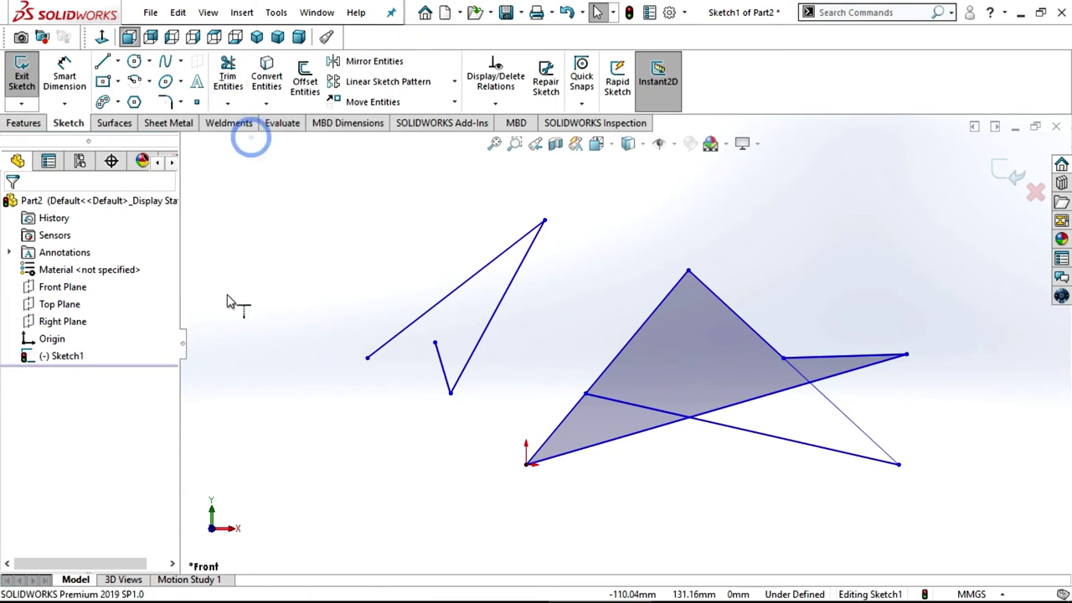
click(439, 366)
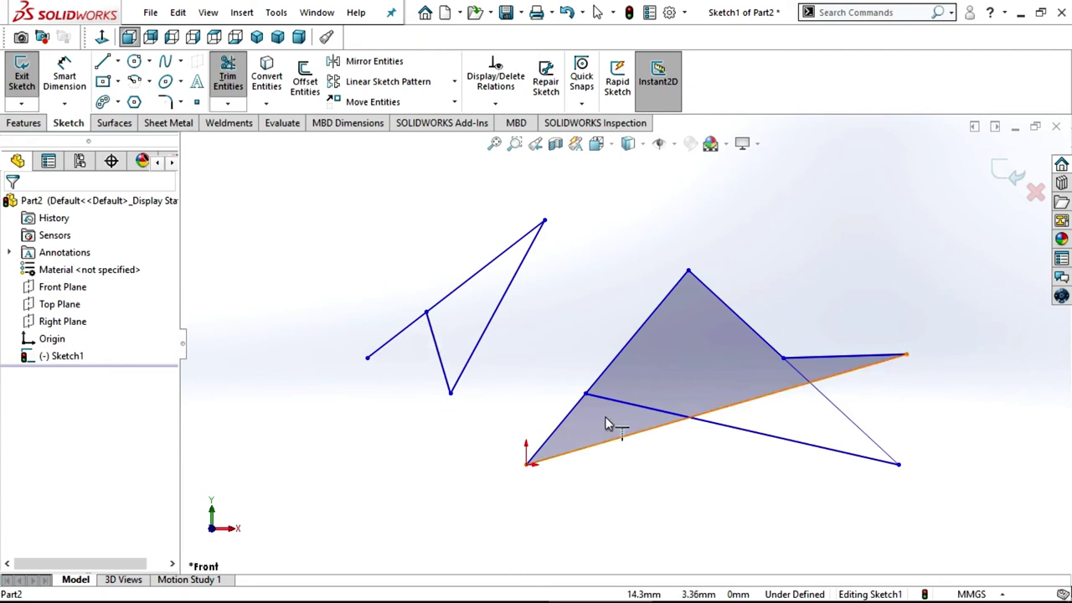
Extend the star's long lower edge through the new lines to the far upper line, and exit the sketch
drag(616, 397, 462, 376)
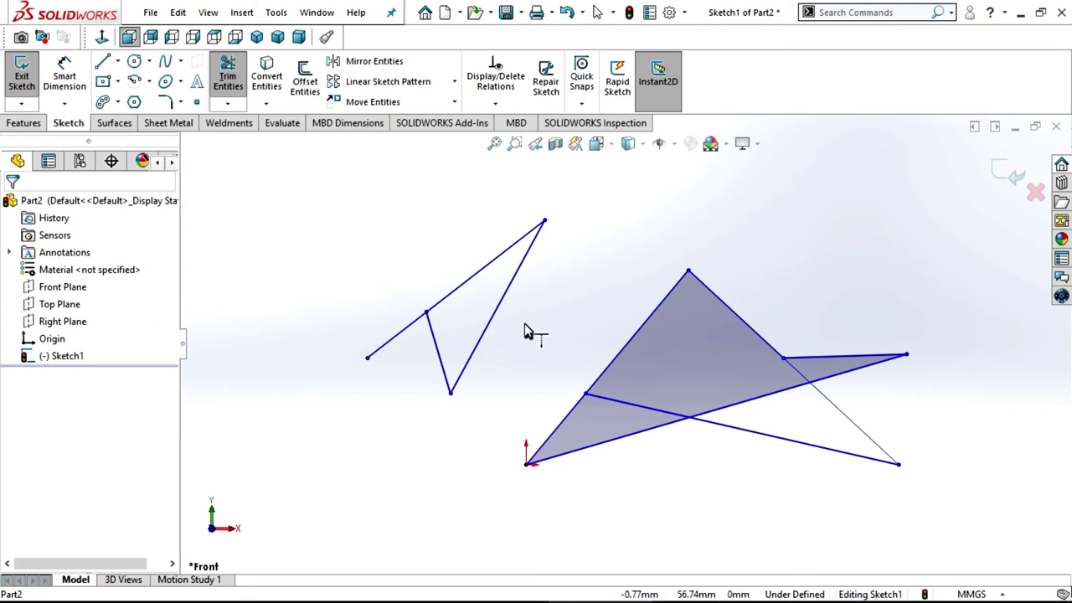
click(634, 412)
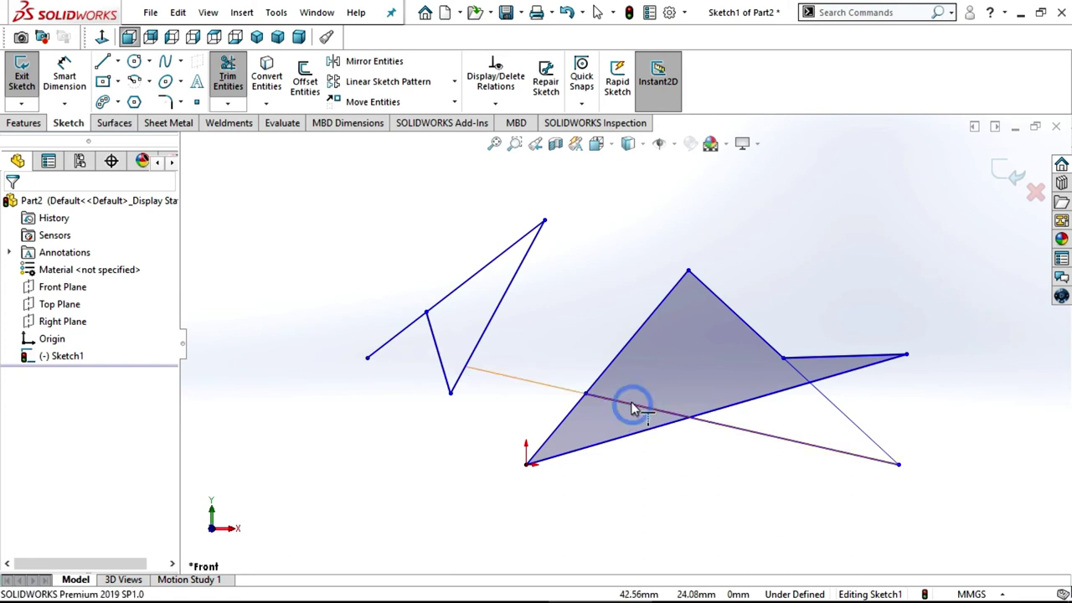
click(514, 378)
key(f)
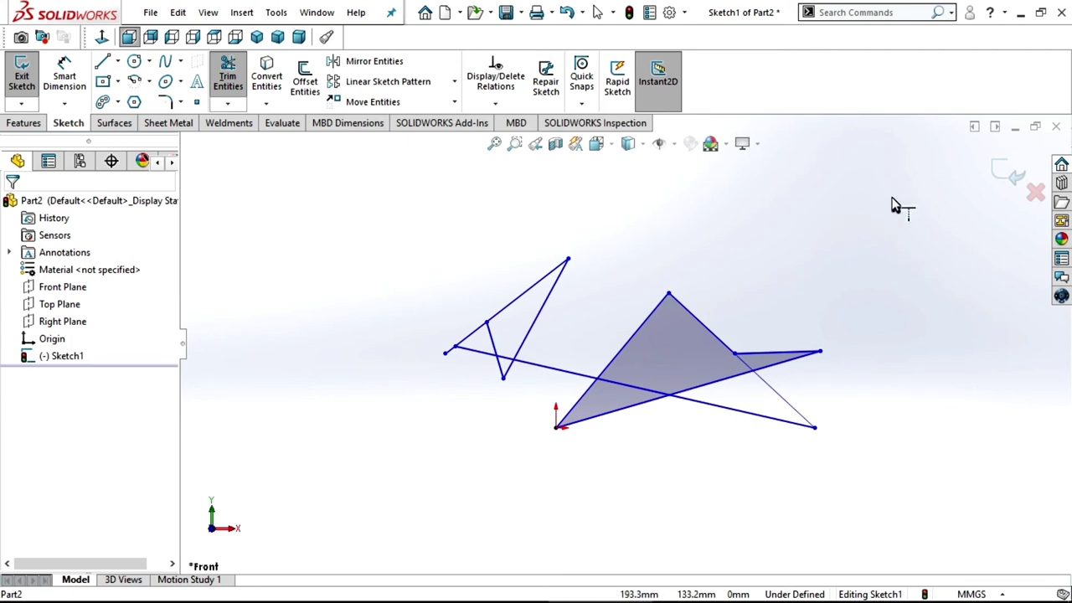
click(997, 176)
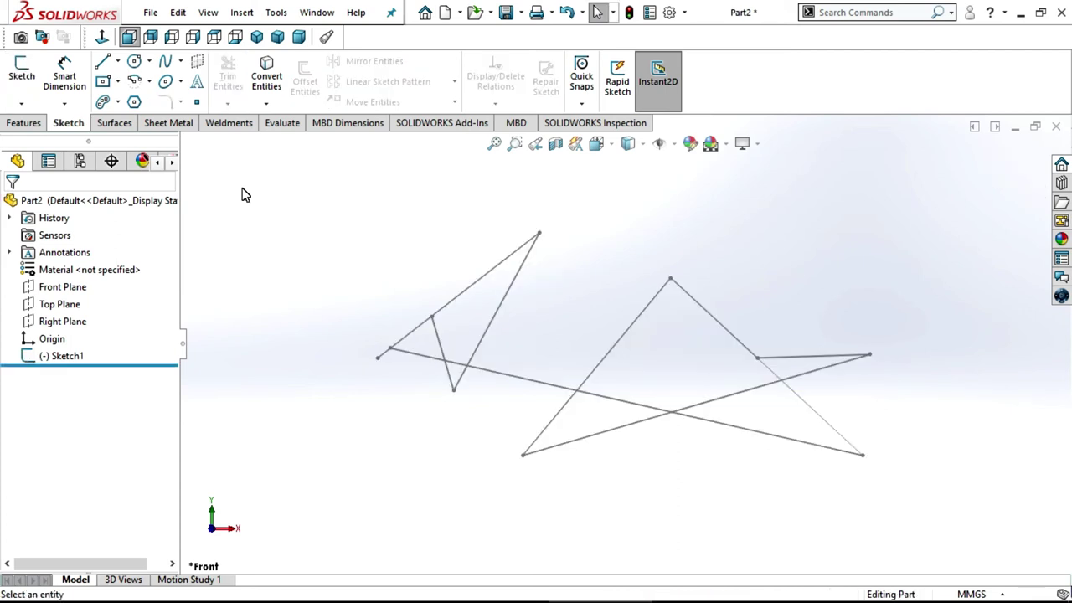
Create one reference plane offset 50 mm from the Front Plane
click(25, 124)
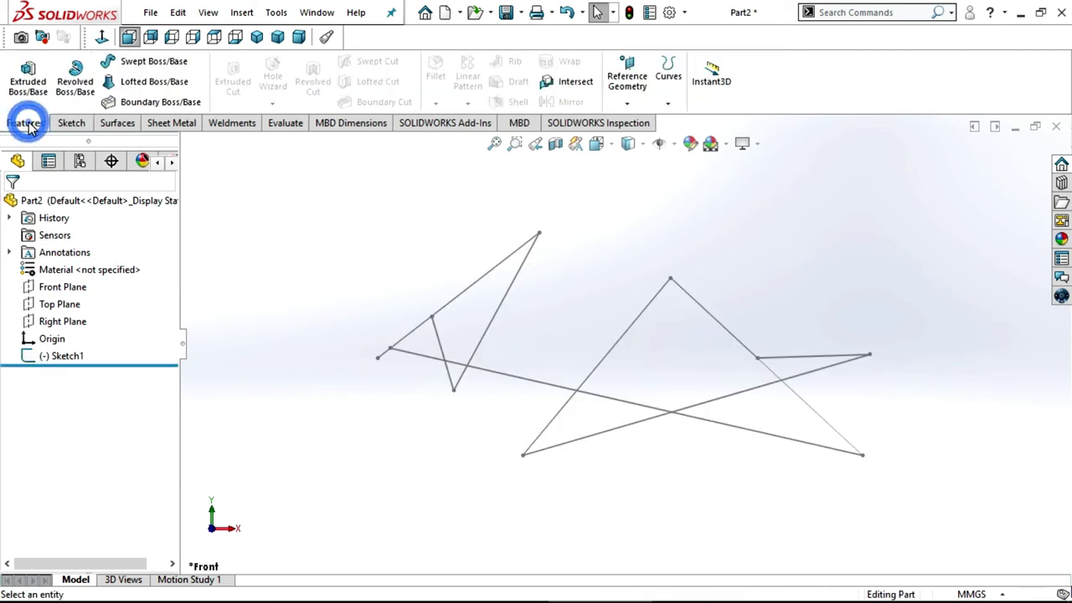
click(627, 103)
click(639, 124)
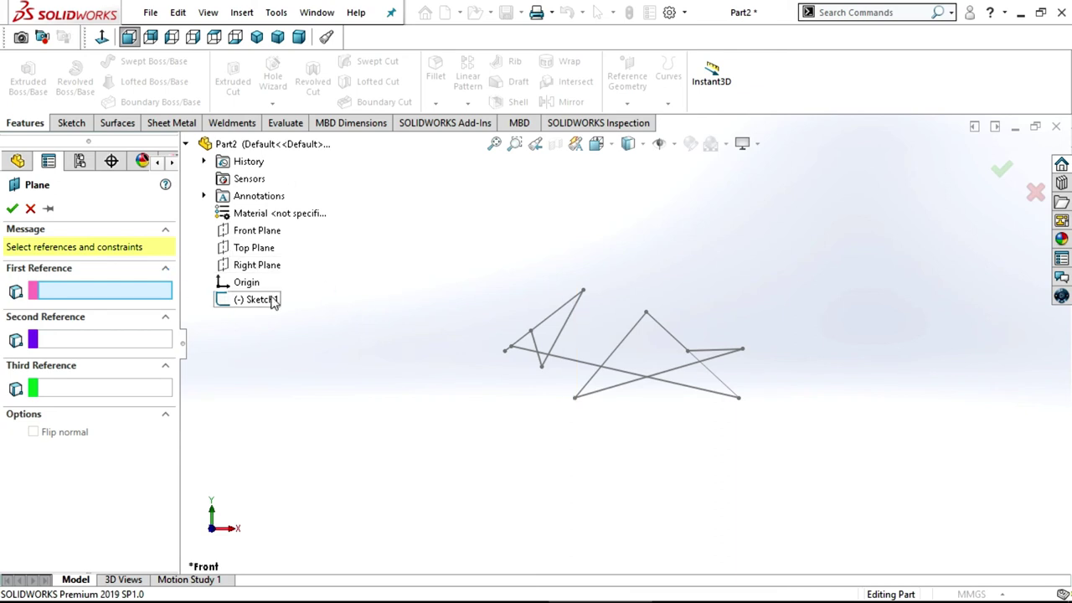
click(273, 231)
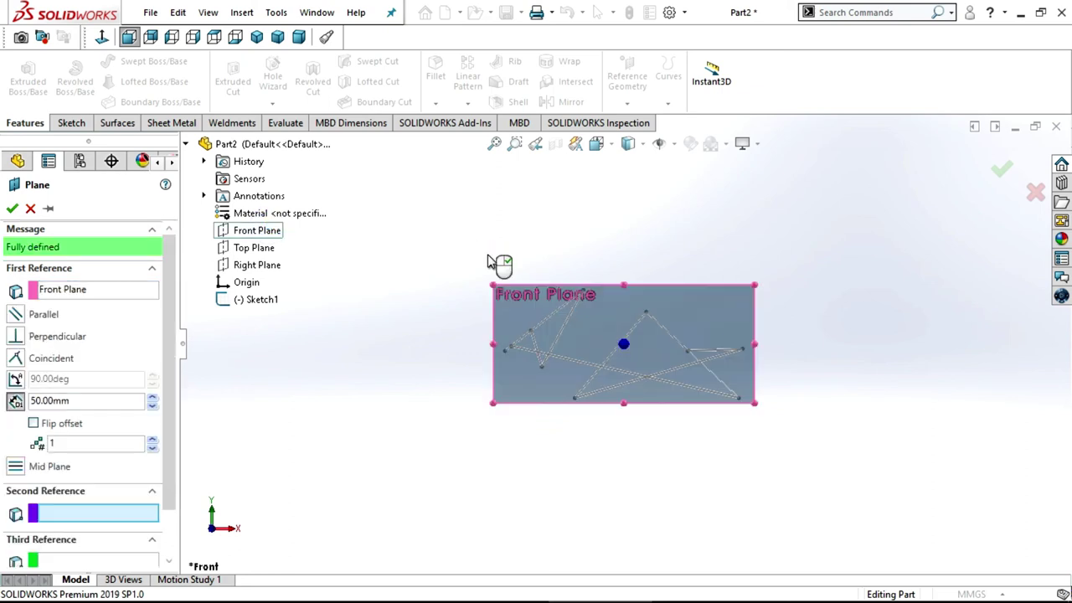
mouse_move(671, 285)
middle_down()
mouse_move(682, 273)
mouse_move(638, 291)
mouse_move(633, 306)
middle_up()
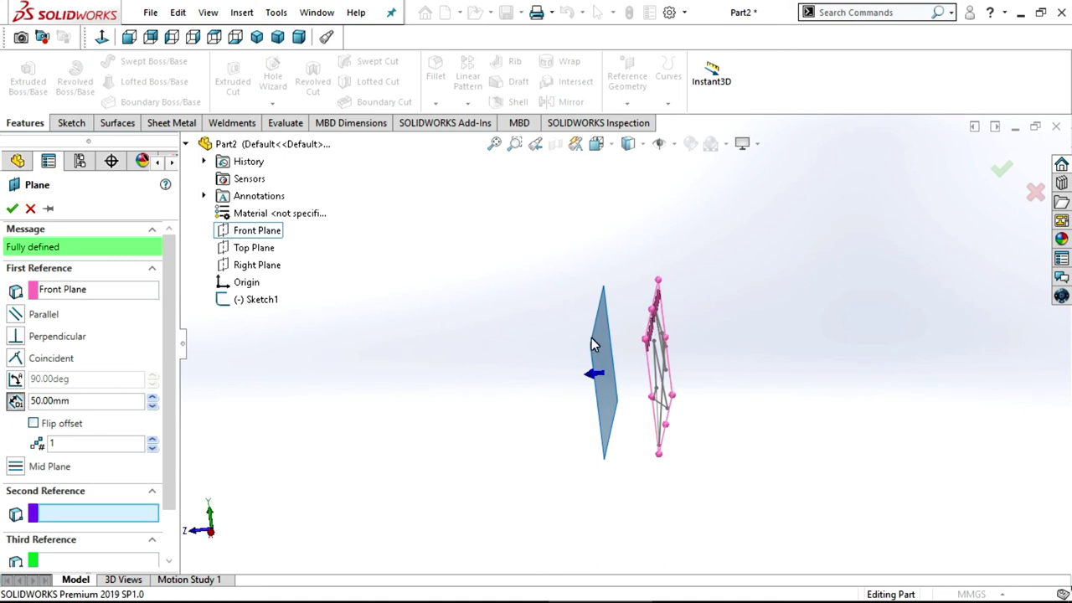
click(151, 442)
click(150, 450)
click(151, 452)
click(333, 453)
click(12, 209)
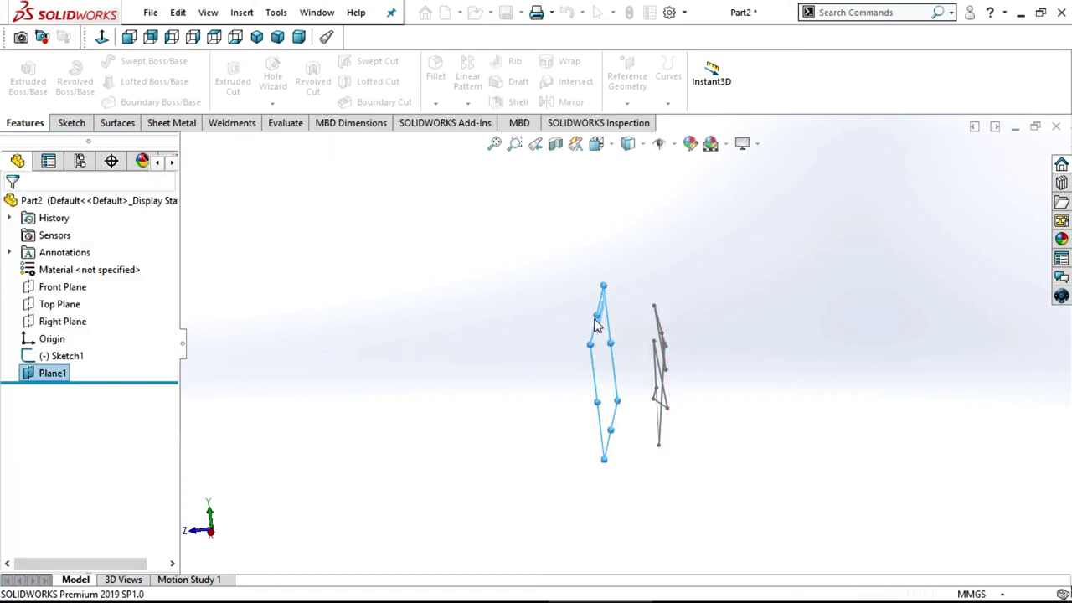
Start a new sketch on Plane1 and orient the view normal to it
middle_drag(612, 408, 754, 431)
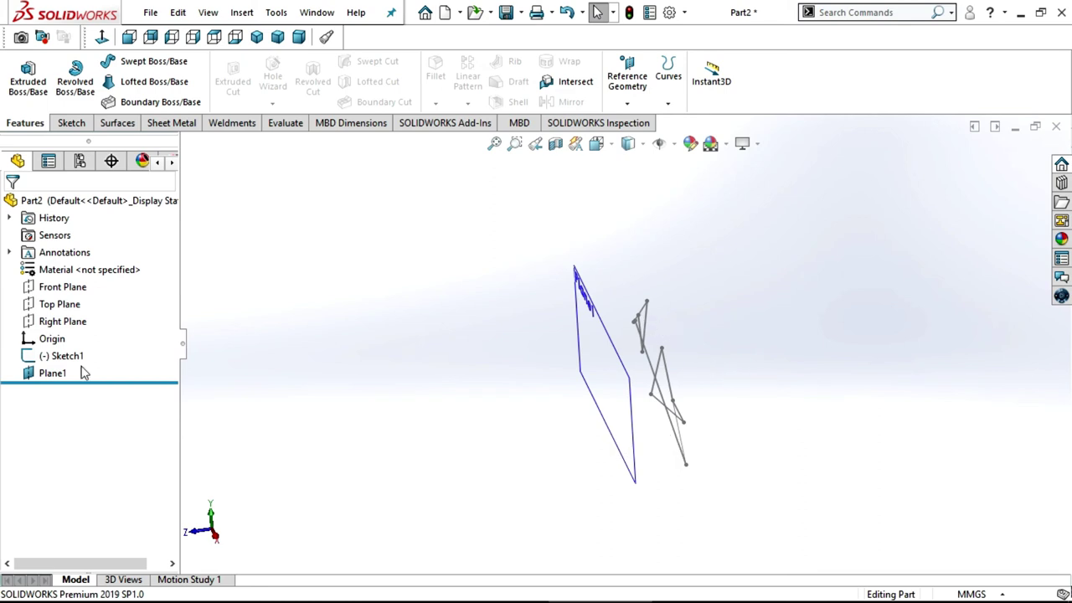
click(46, 374)
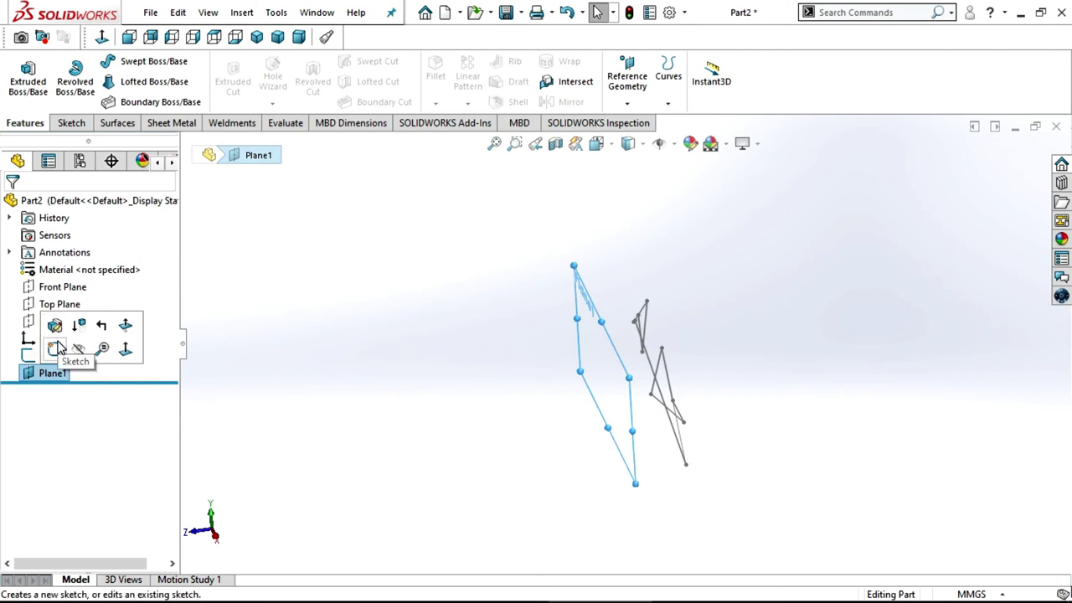
click(56, 348)
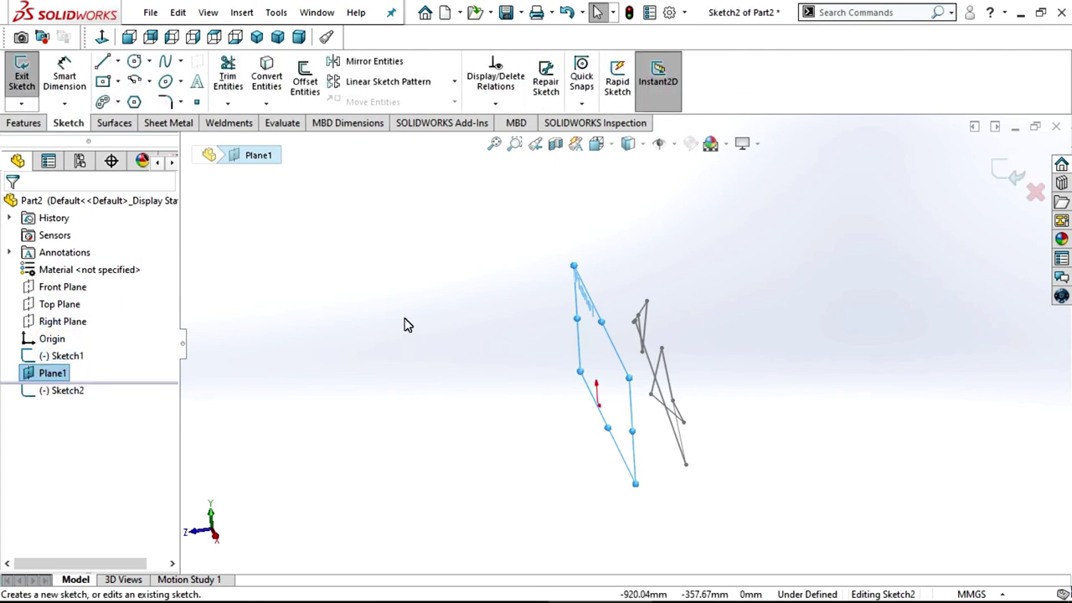
key(ctrl+8)
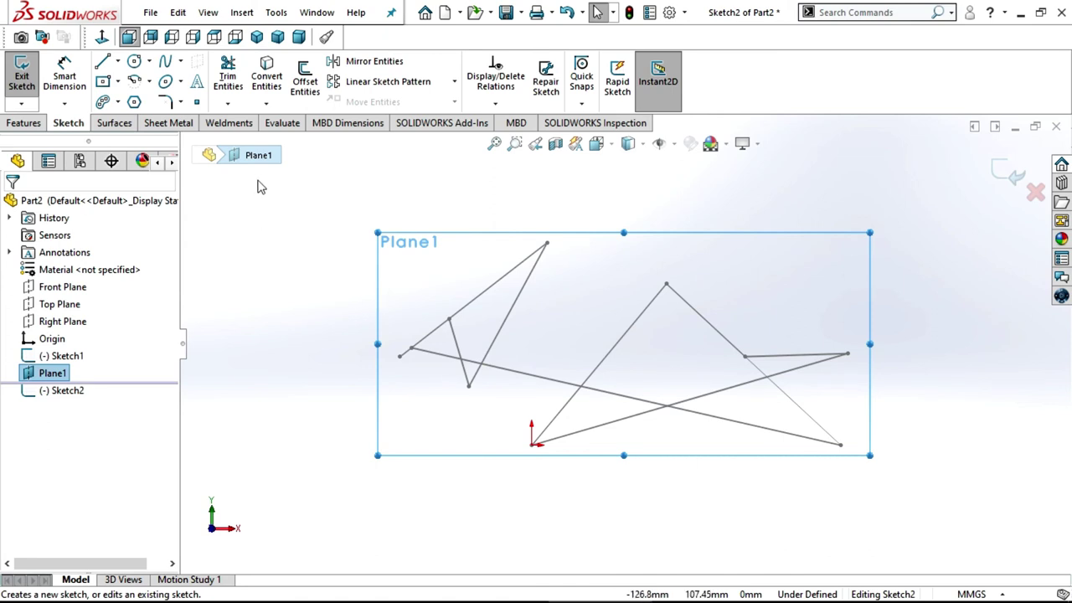
Start Convert Entities with Select chain turned off and pick the three separate lines beside the star
click(265, 77)
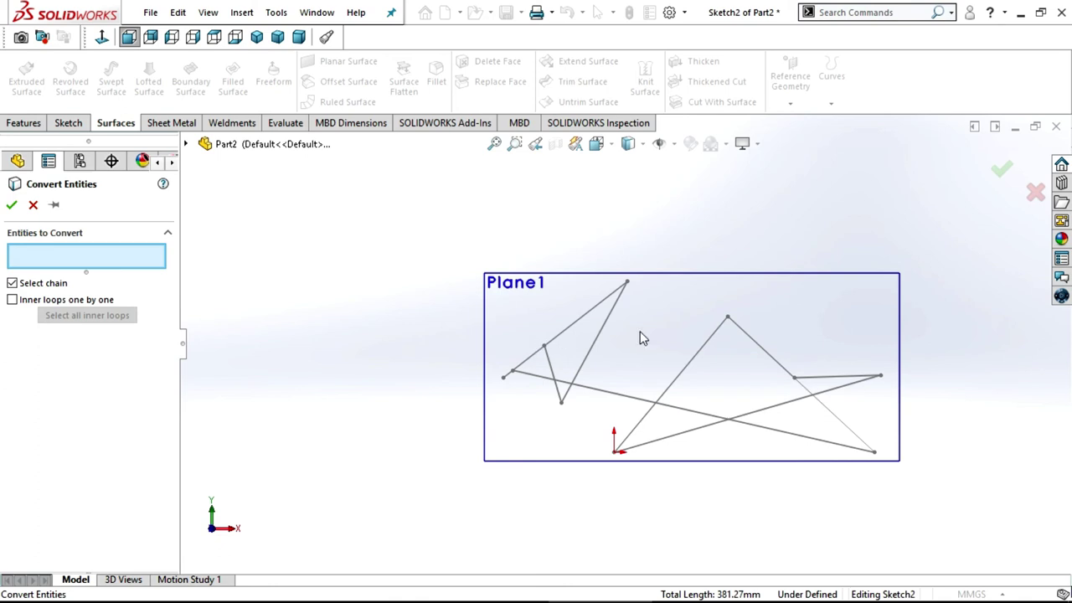
click(11, 283)
scroll(586, 390, down, 4)
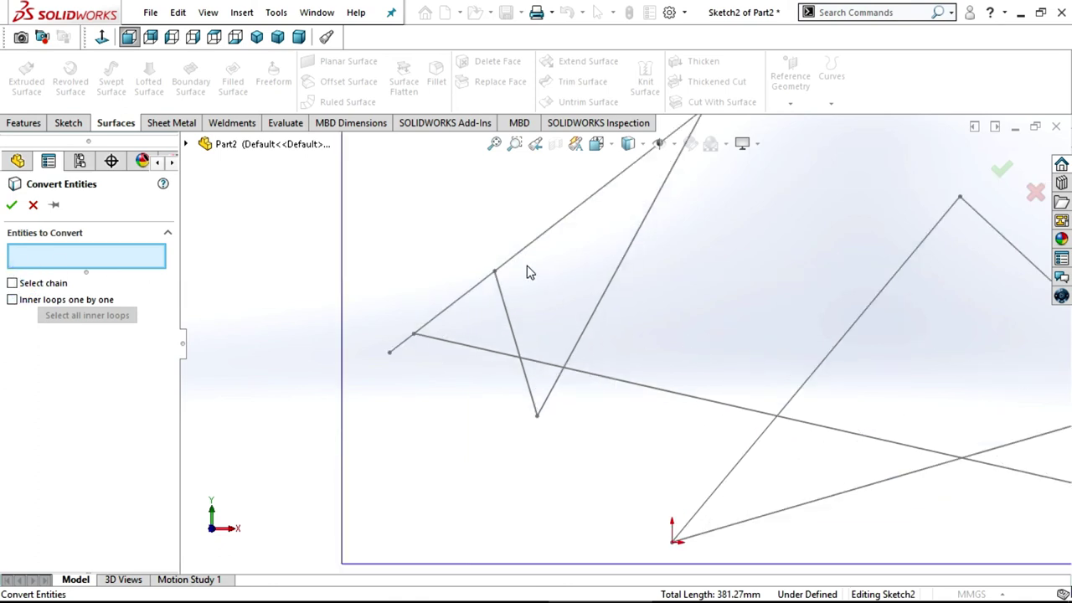
click(533, 243)
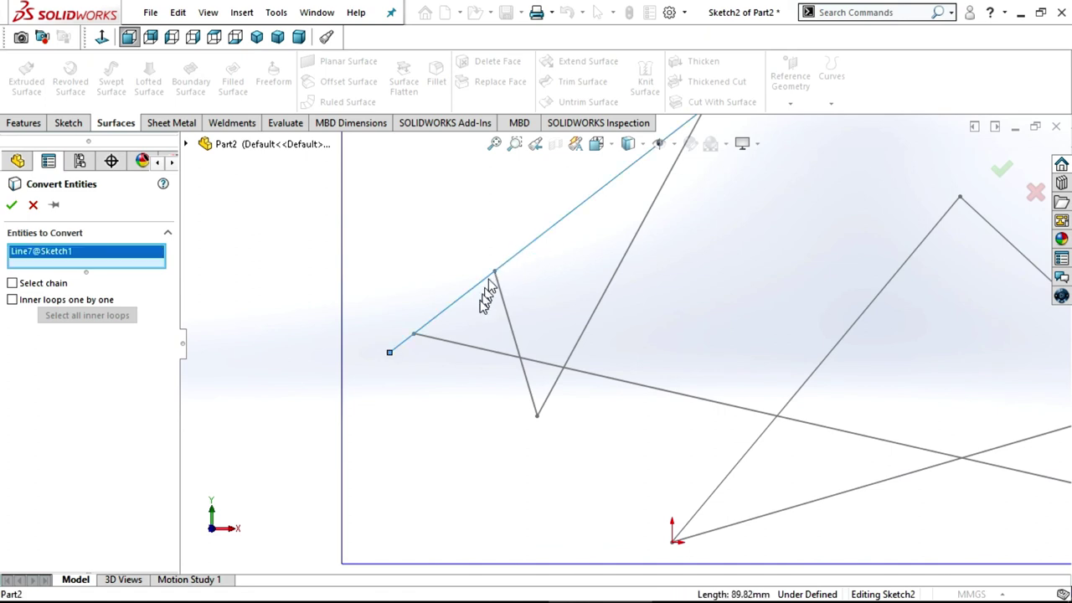
click(506, 306)
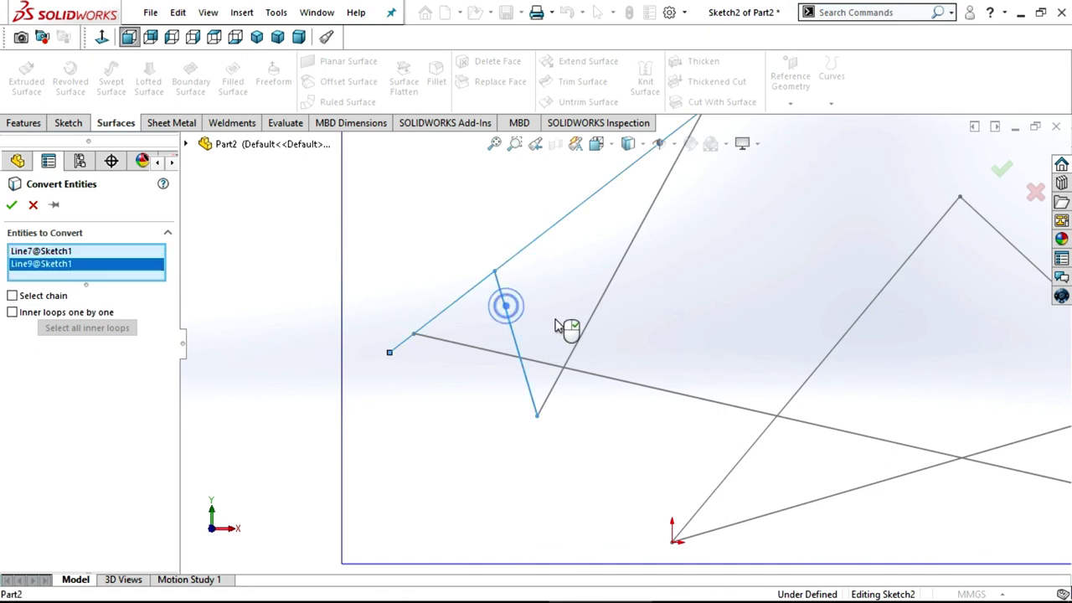
click(603, 290)
scroll(624, 329, up, 3)
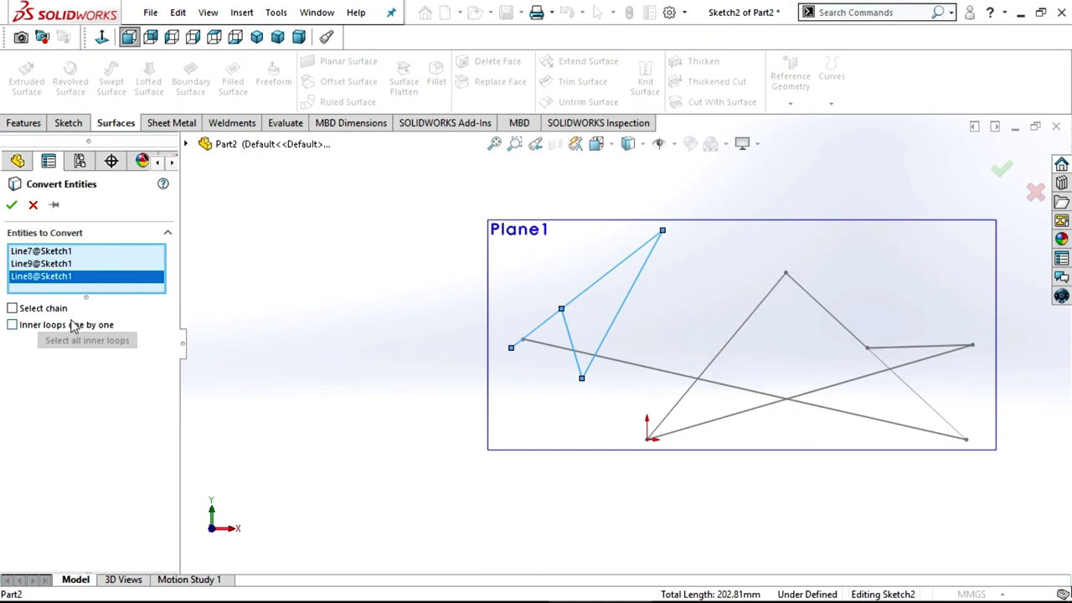
Turn on Select chain, add the star's outline chain and the long crossing line's chain, and convert all selected entities onto Plane1
click(14, 308)
click(735, 335)
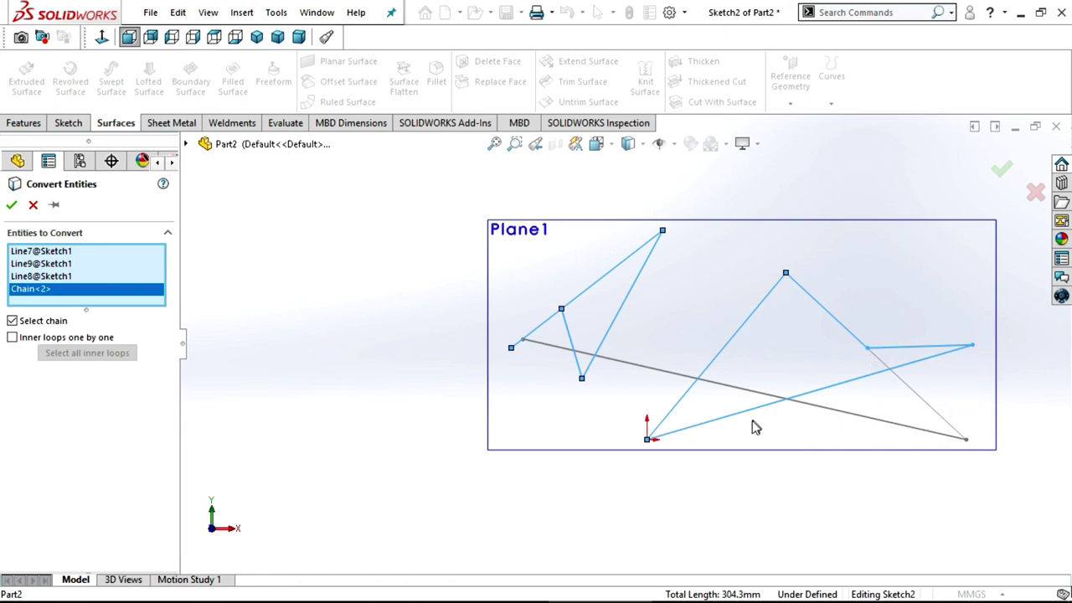
click(641, 372)
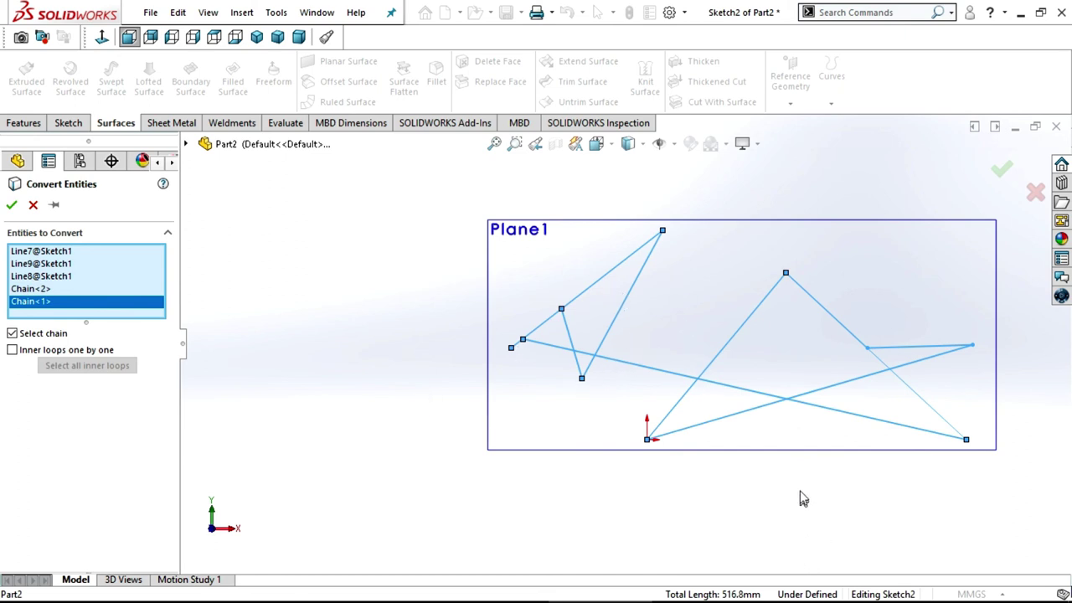
click(13, 207)
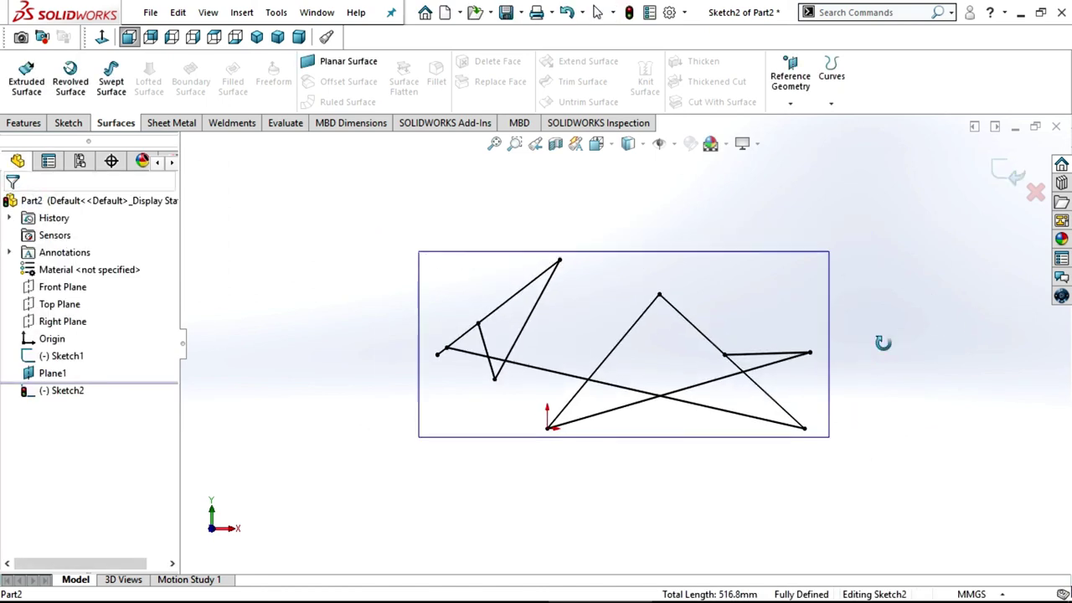
middle_drag(921, 307, 819, 334)
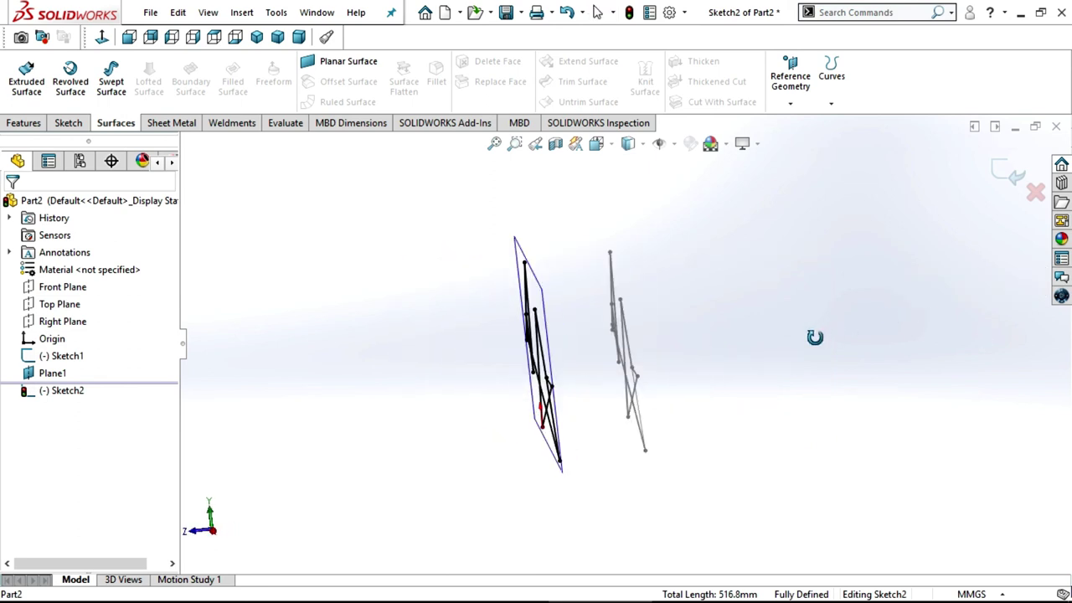
drag(815, 337, 821, 336)
key(Escape)
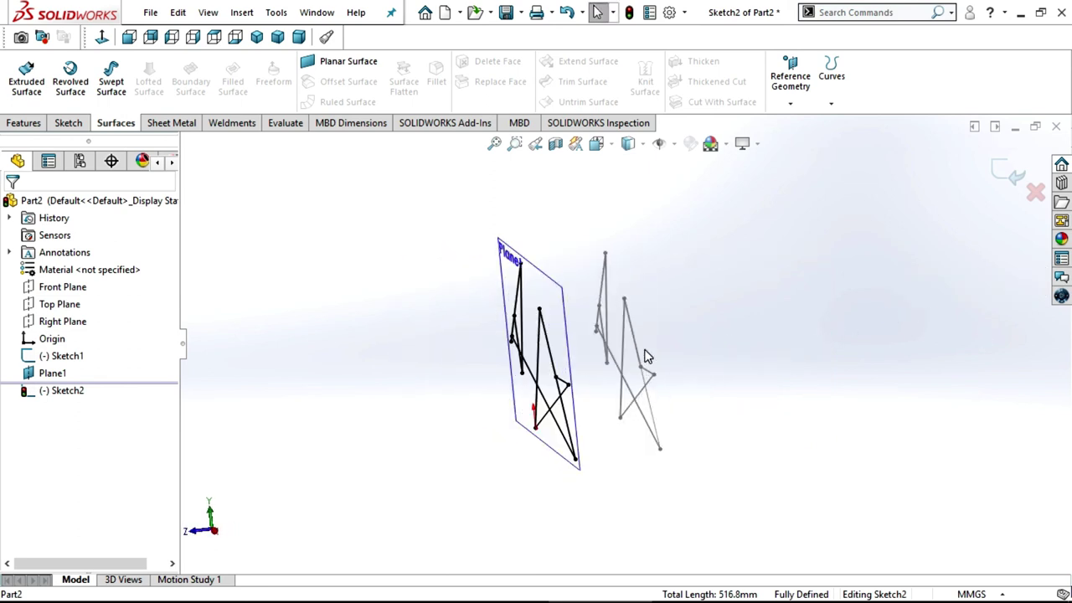
click(641, 354)
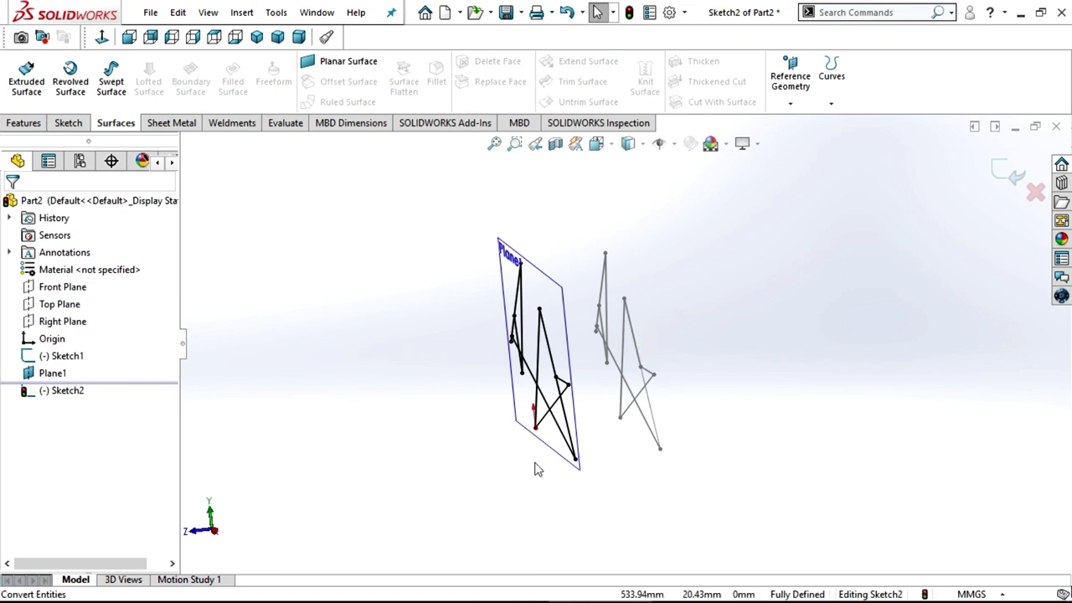